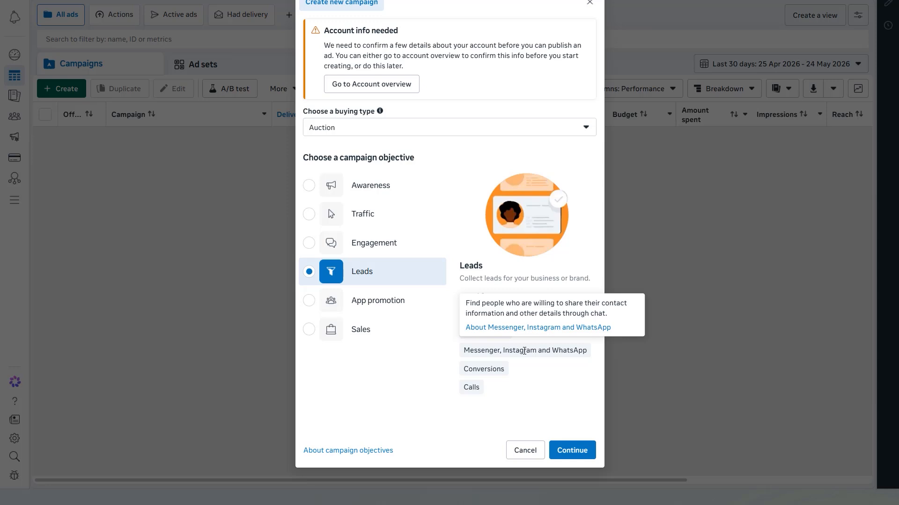
# Read what the Leads objective is good for and continue creating the auction campaign with it
pyautogui.moveTo(507, 371)
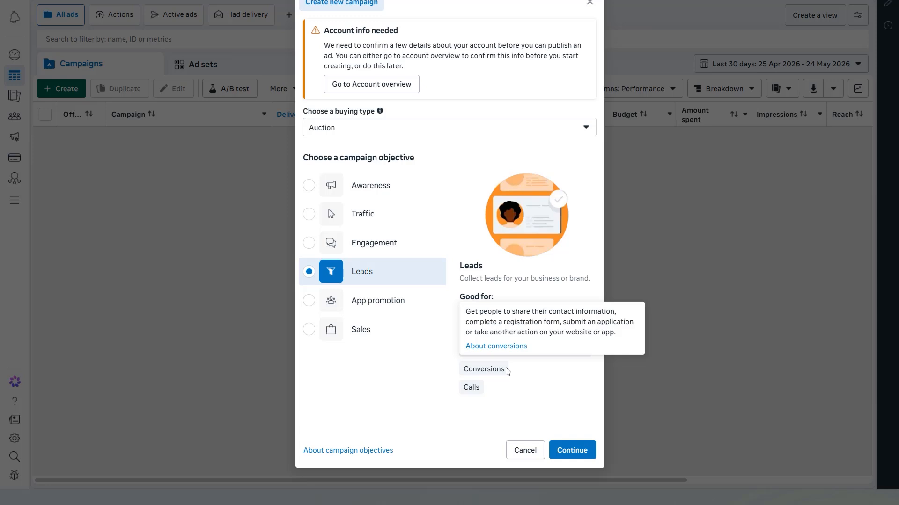
pyautogui.moveTo(468, 390)
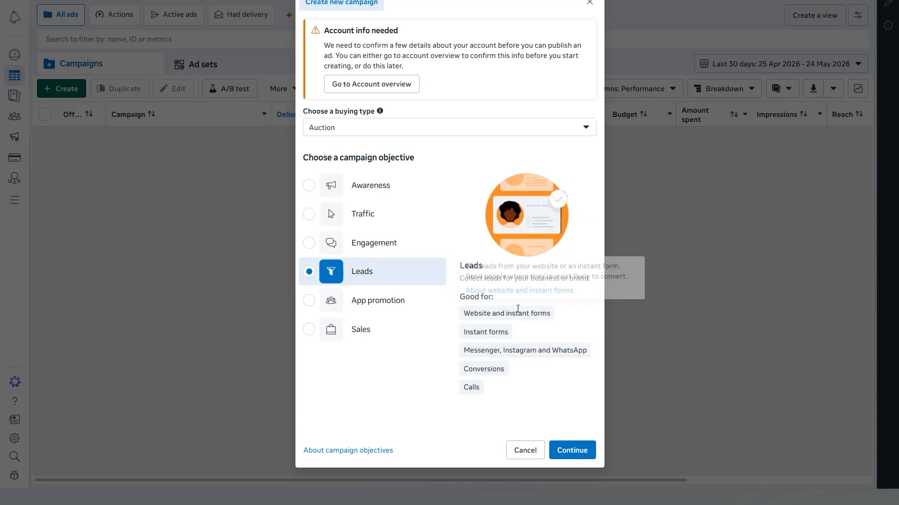
pyautogui.moveTo(492, 332)
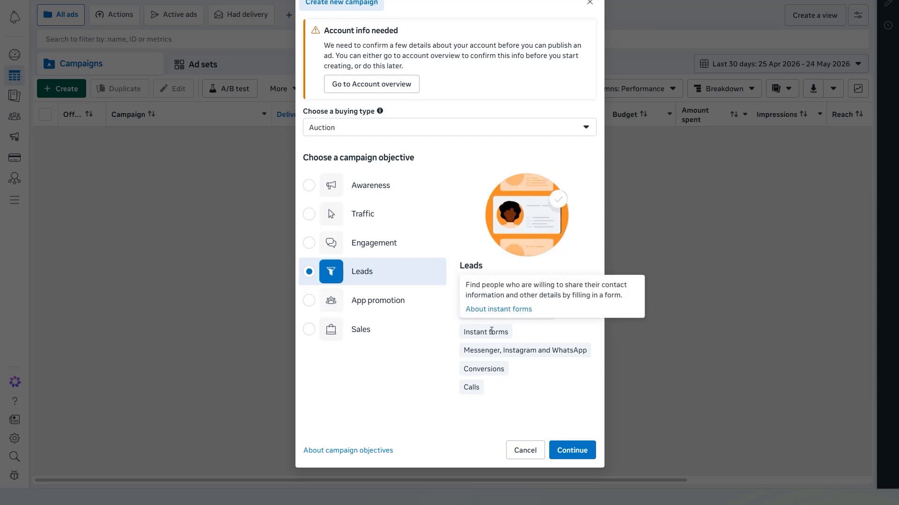
pyautogui.moveTo(518, 352)
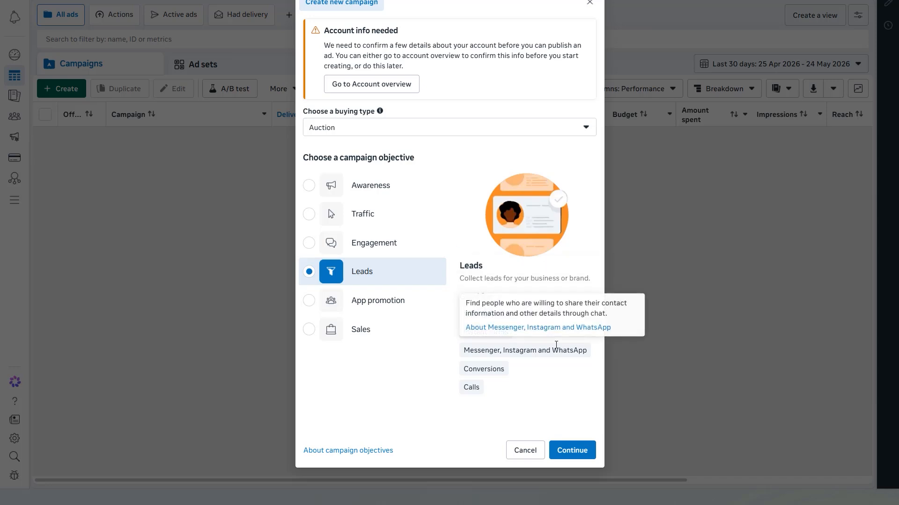
pyautogui.click(575, 448)
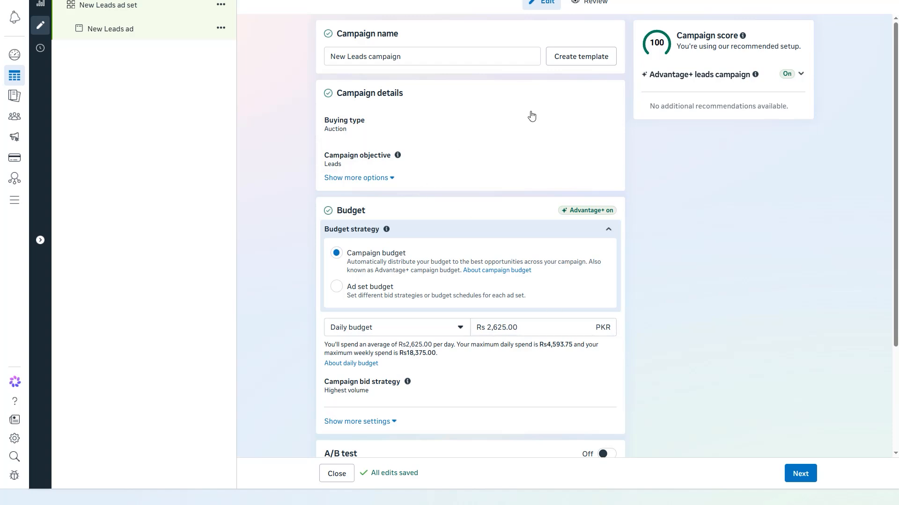
# Switch the budget strategy to Ad set budget without sharing budget between ad sets, and proceed to the ad set settings
pyautogui.moveTo(481, 58); pyautogui.dragTo(284, 59)
pyautogui.click(267, 60)
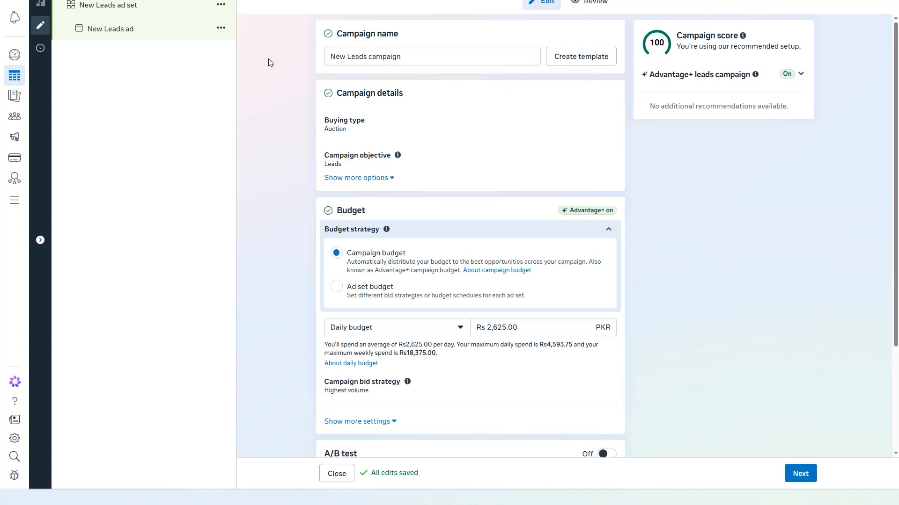
pyautogui.click(346, 289)
pyautogui.scroll(-2, 573, 298)
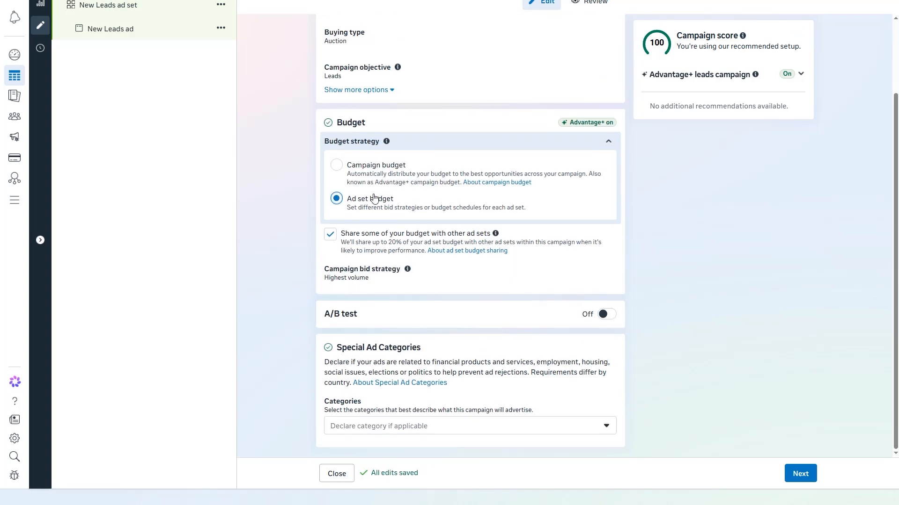
pyautogui.click(330, 239)
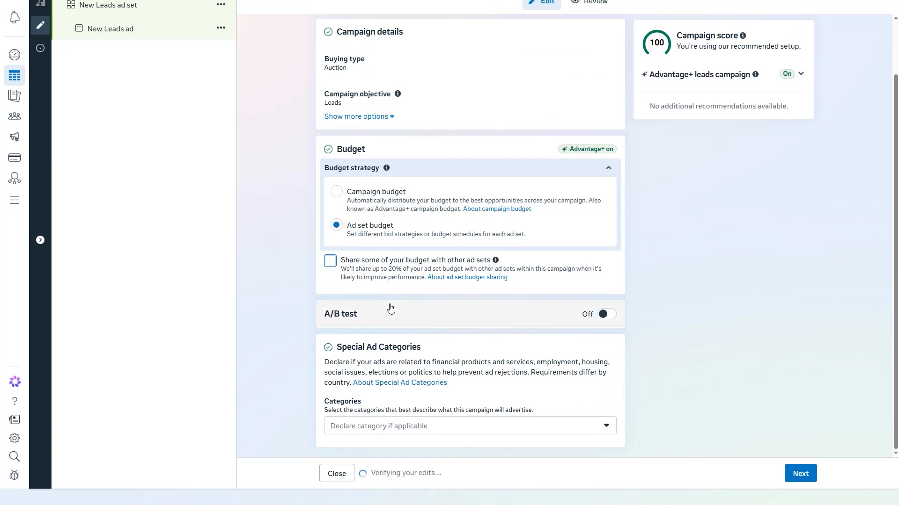
pyautogui.click(804, 475)
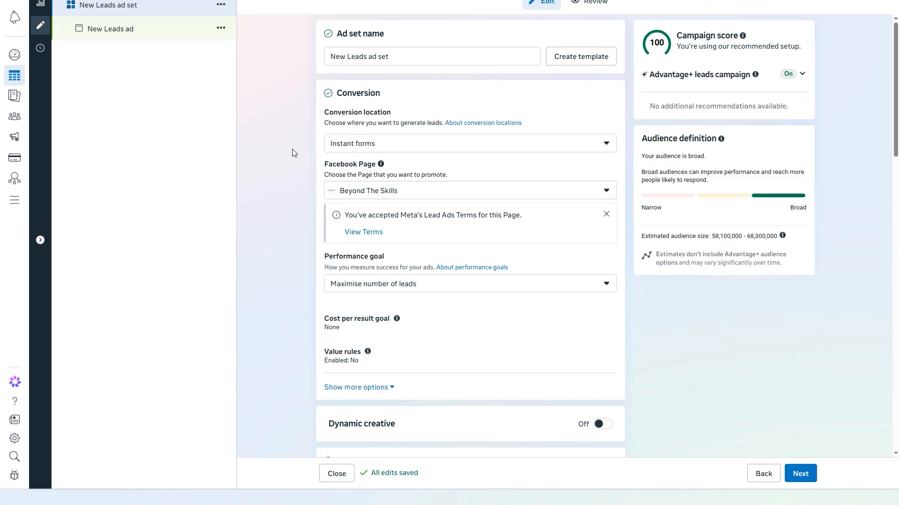
# Set the conversion location to Website and choose Maximise number of leads as the performance goal
pyautogui.click(448, 143)
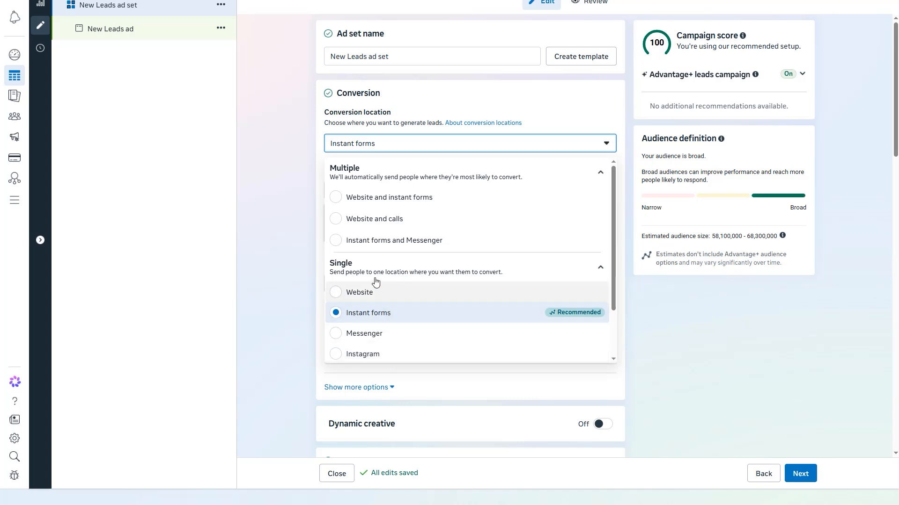
pyautogui.click(410, 294)
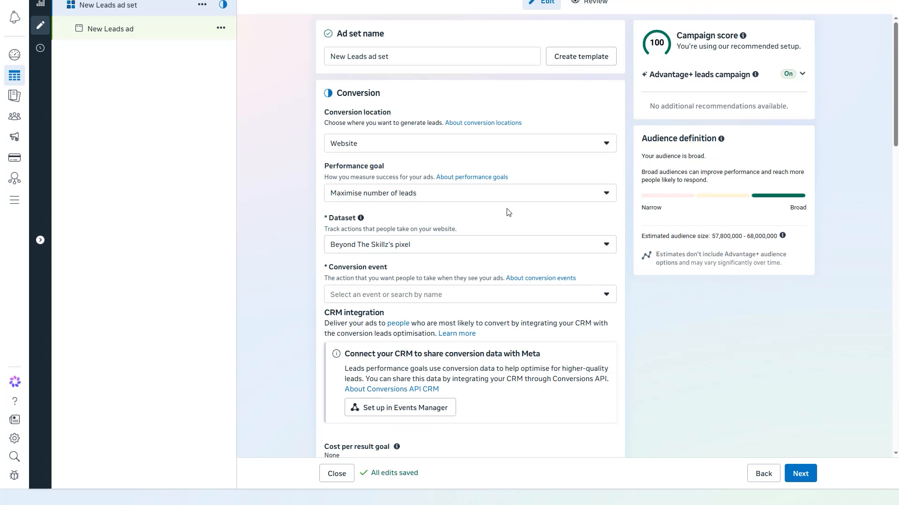
pyautogui.click(540, 202)
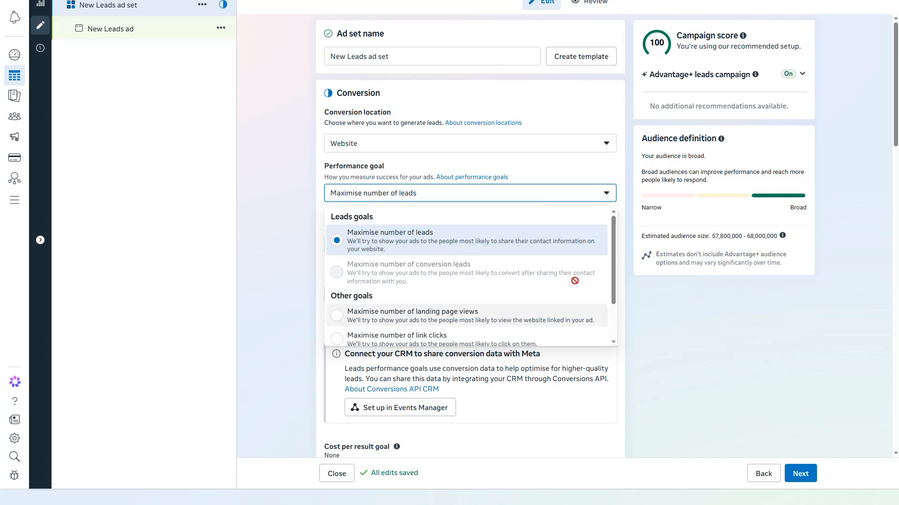
pyautogui.scroll(-2, 615, 268)
pyautogui.moveTo(616, 268); pyautogui.dragTo(611, 229)
pyautogui.scroll(-2, 526, 308)
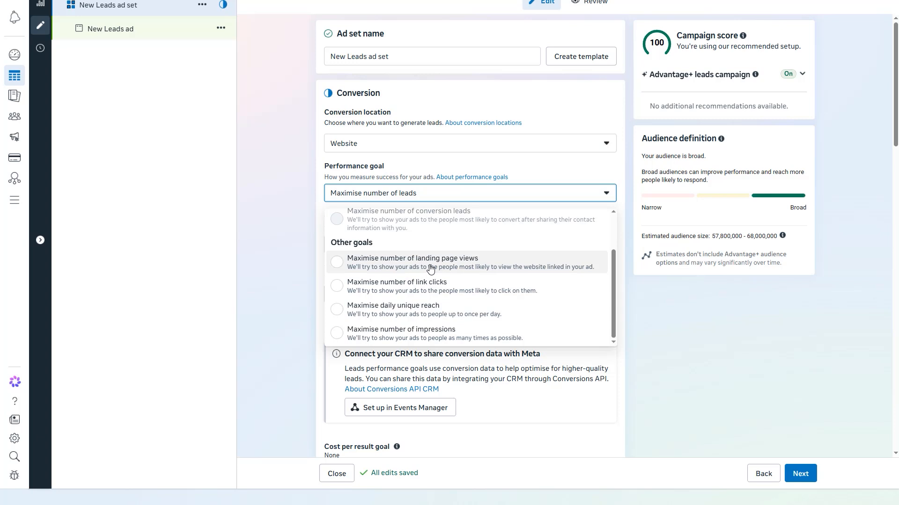
pyautogui.scroll(2, 424, 268)
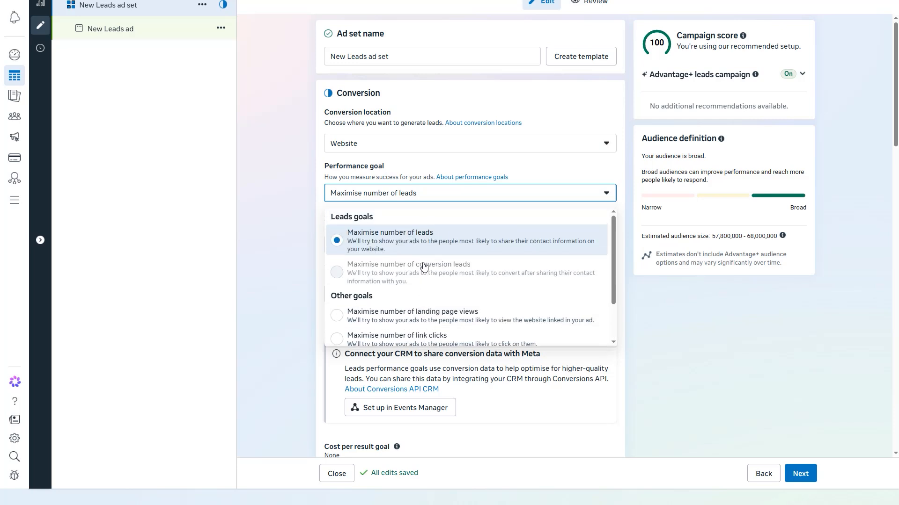
pyautogui.click(357, 241)
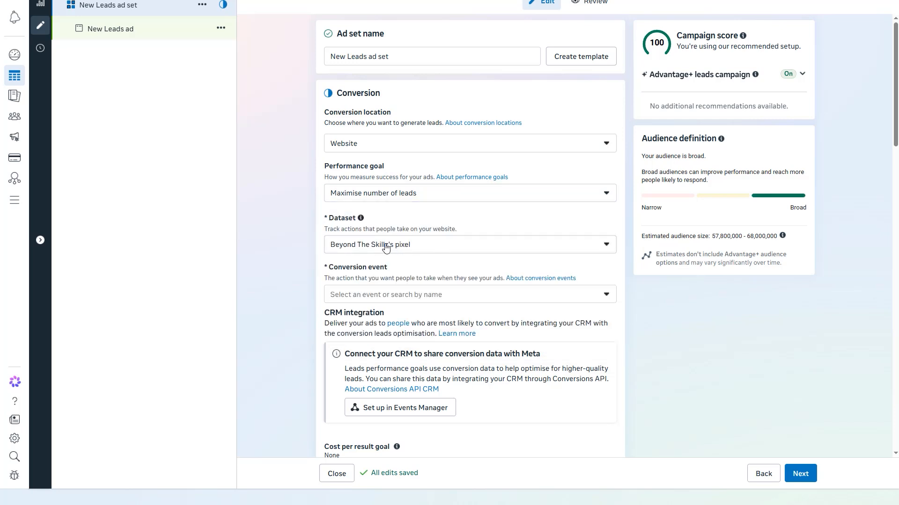
# Choose Lead as the conversion event for the ad set
pyautogui.click(391, 297)
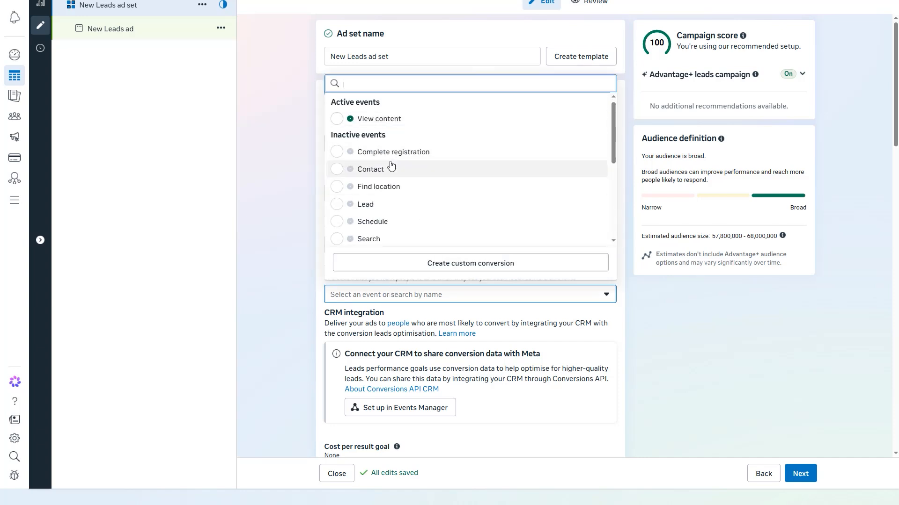
pyautogui.scroll(-2, 391, 166)
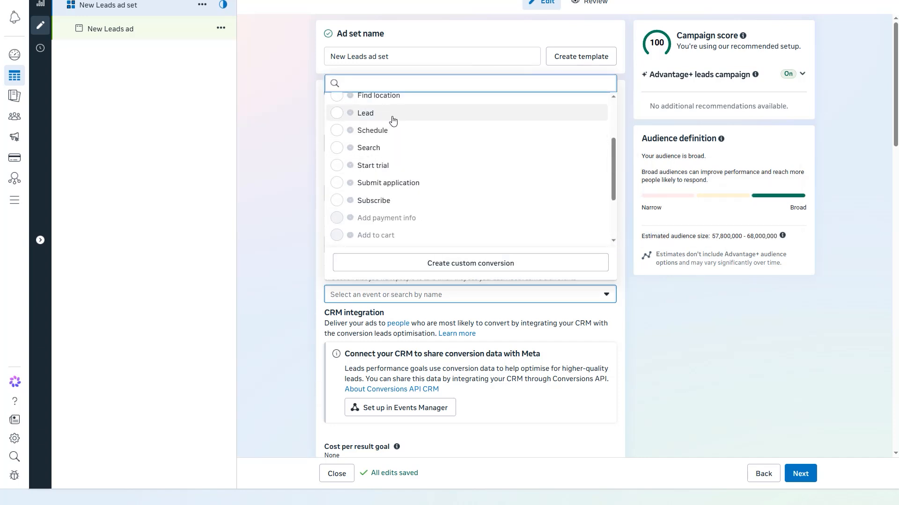
pyautogui.scroll(2, 400, 219)
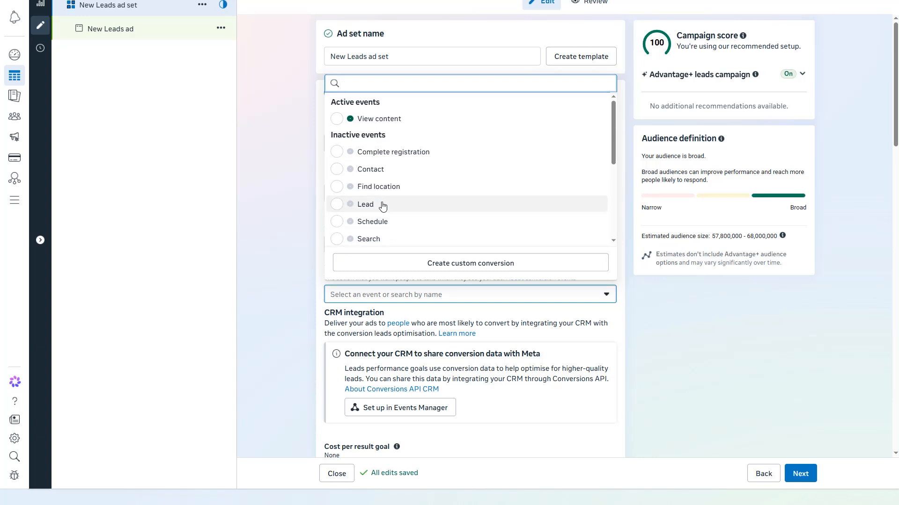
pyautogui.moveTo(383, 206)
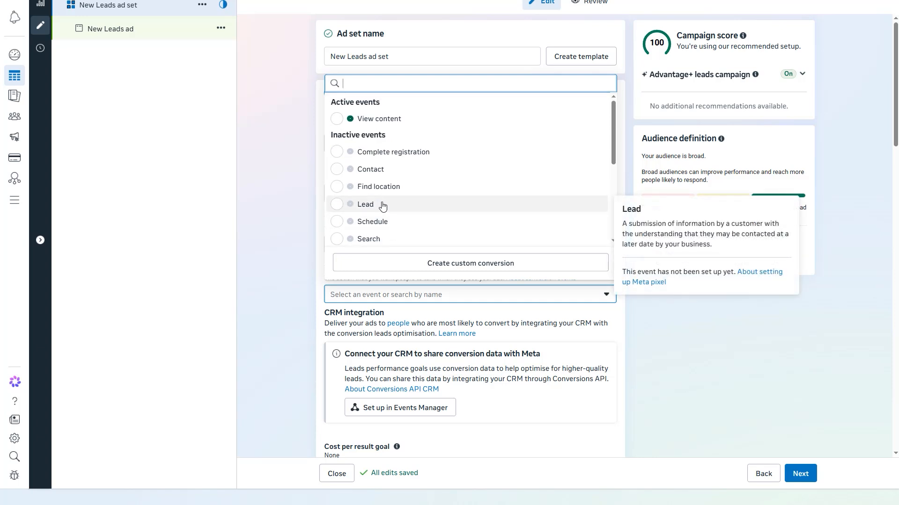
pyautogui.click(340, 206)
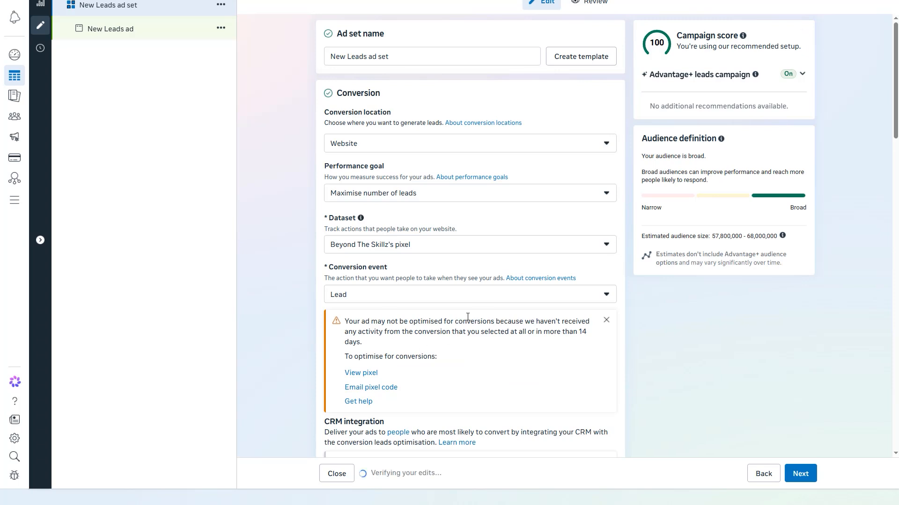
# Set the audience location to the city of Lahore, Punjab, Pakistan
pyautogui.scroll(-3, 527, 284)
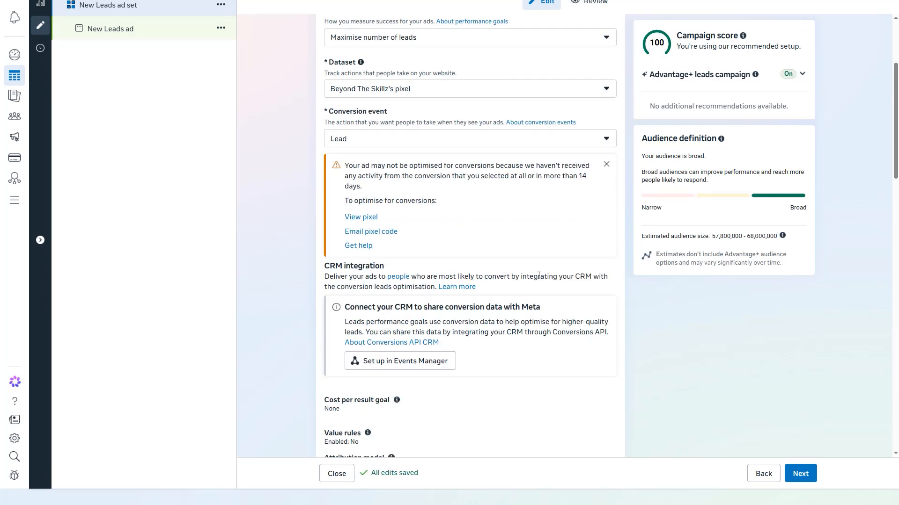
pyautogui.scroll(-6, 515, 276)
pyautogui.scroll(-3, 513, 257)
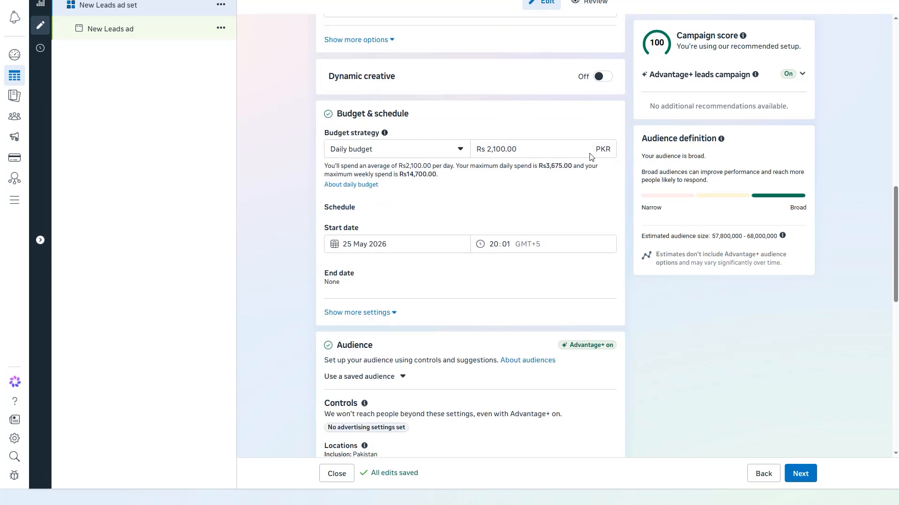
pyautogui.scroll(-6, 518, 173)
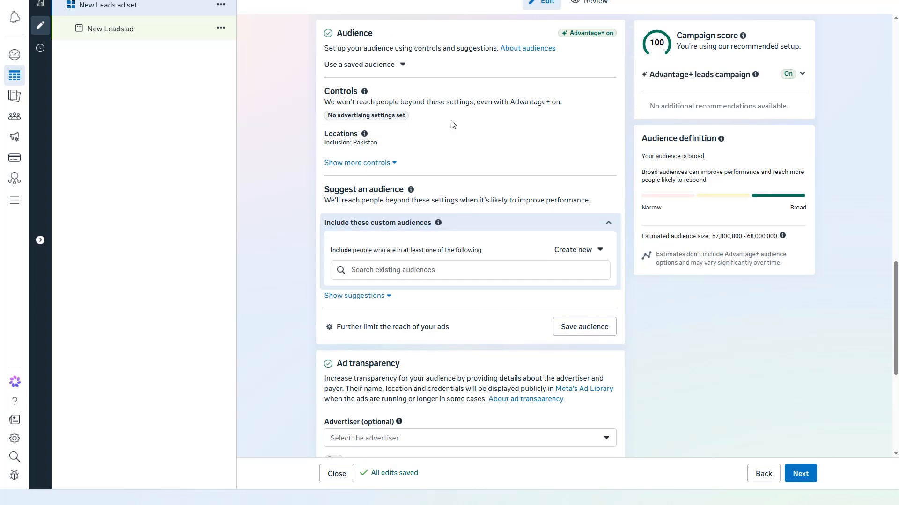
pyautogui.click(608, 142)
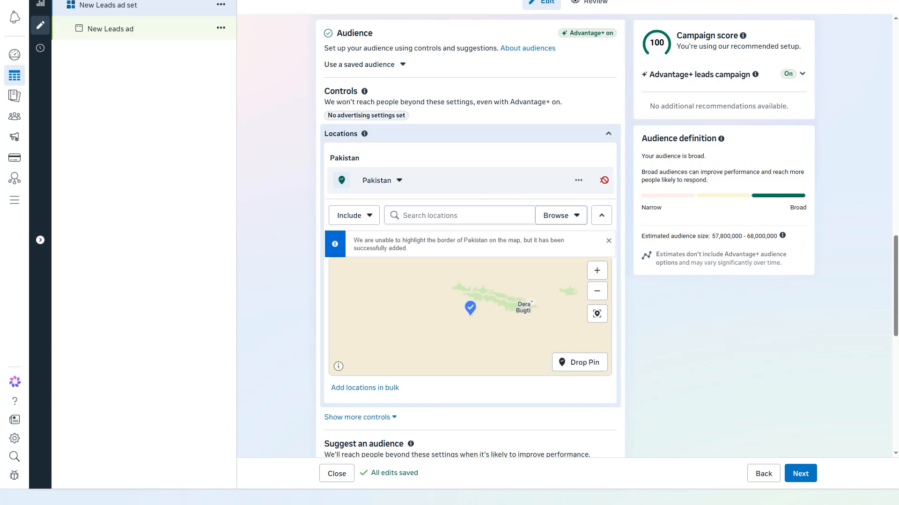
pyautogui.click(443, 215)
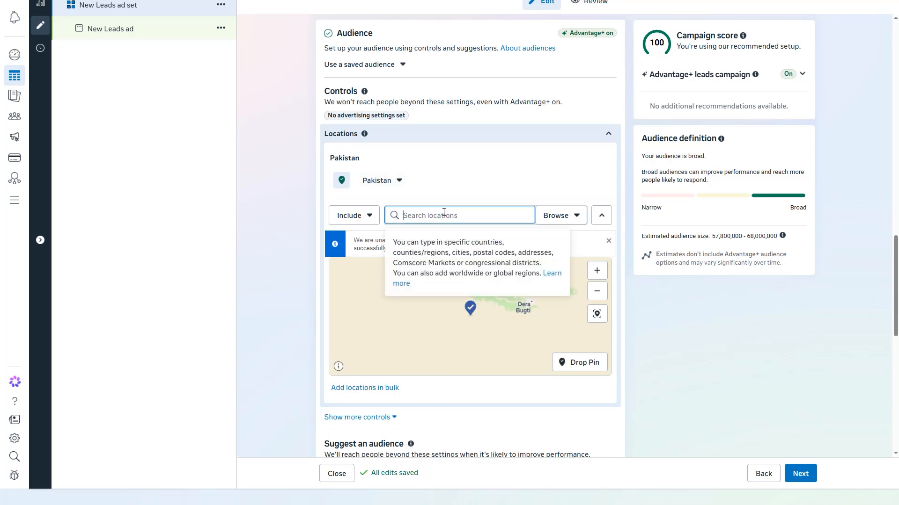
pyautogui.write('lahore')
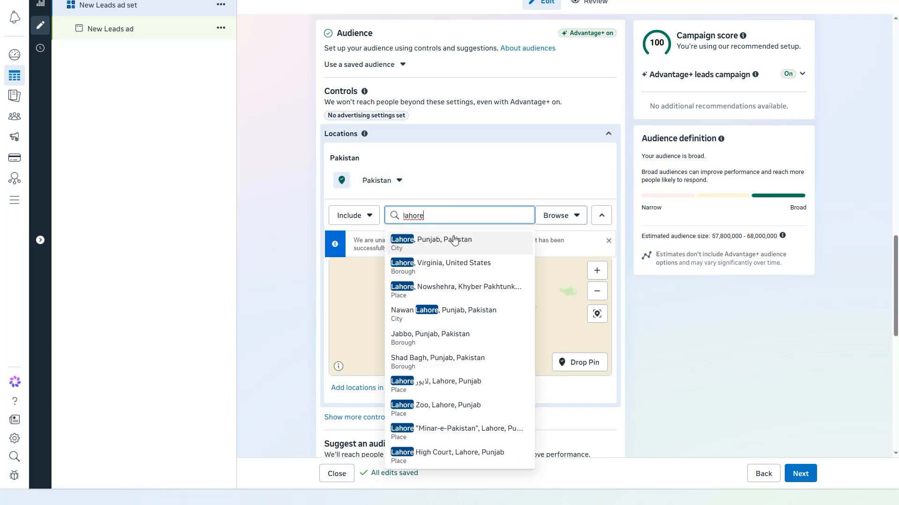
pyautogui.click(453, 241)
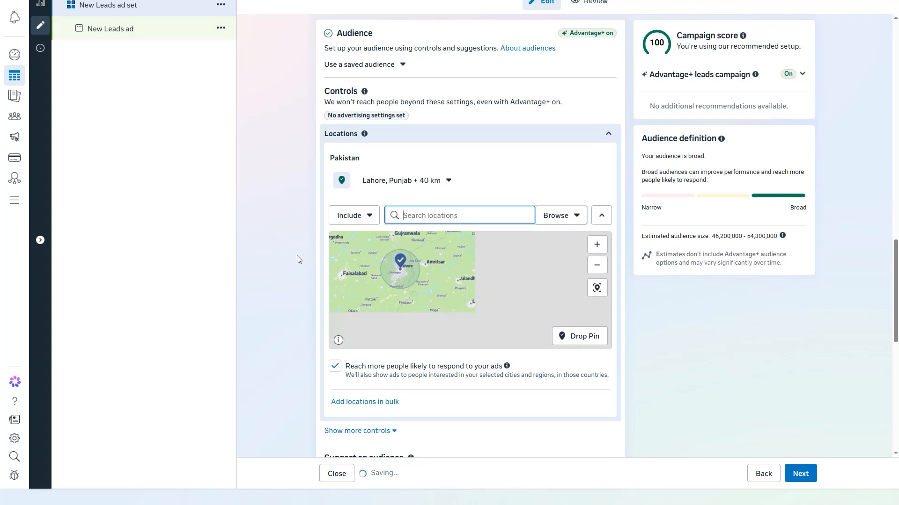
# Expand the audience suggestions and review the age, gender and detailed targeting along with the ad set's budget, schedule and location
pyautogui.scroll(-3, 367, 346)
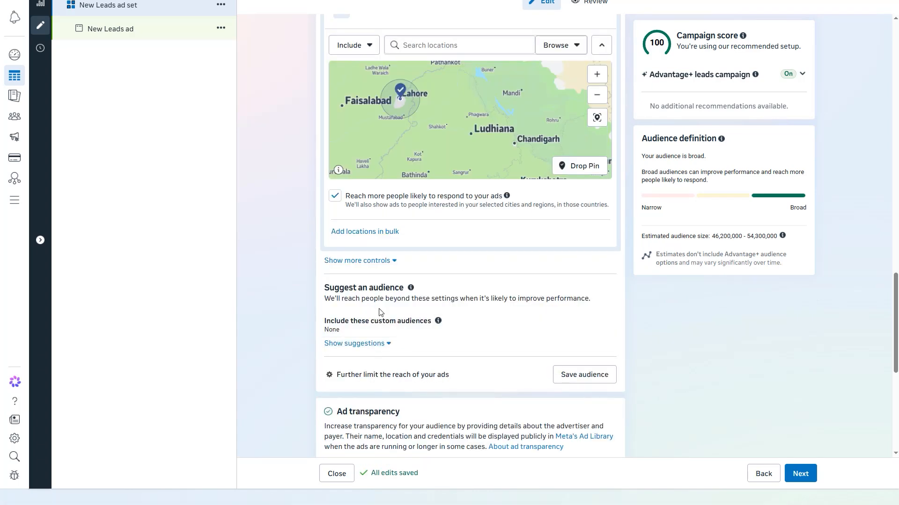
pyautogui.click(358, 344)
pyautogui.scroll(-3, 266, 279)
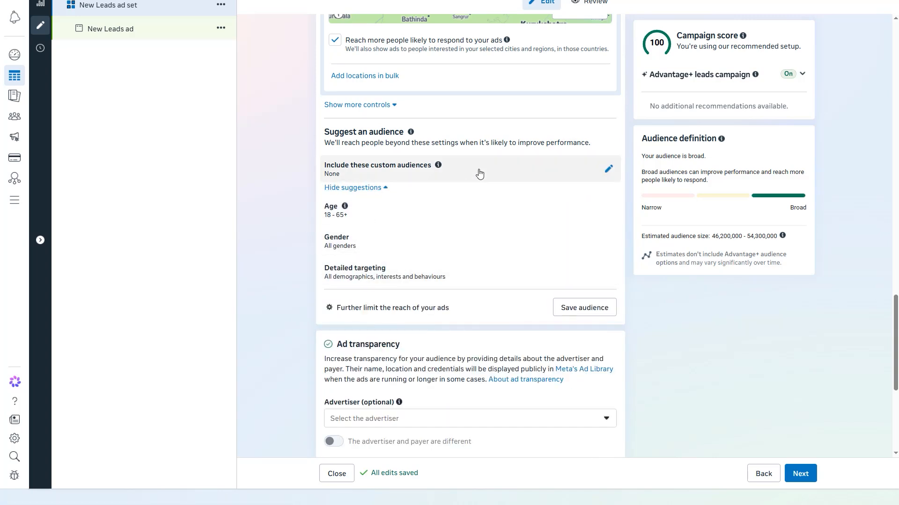
pyautogui.scroll(7, 482, 263)
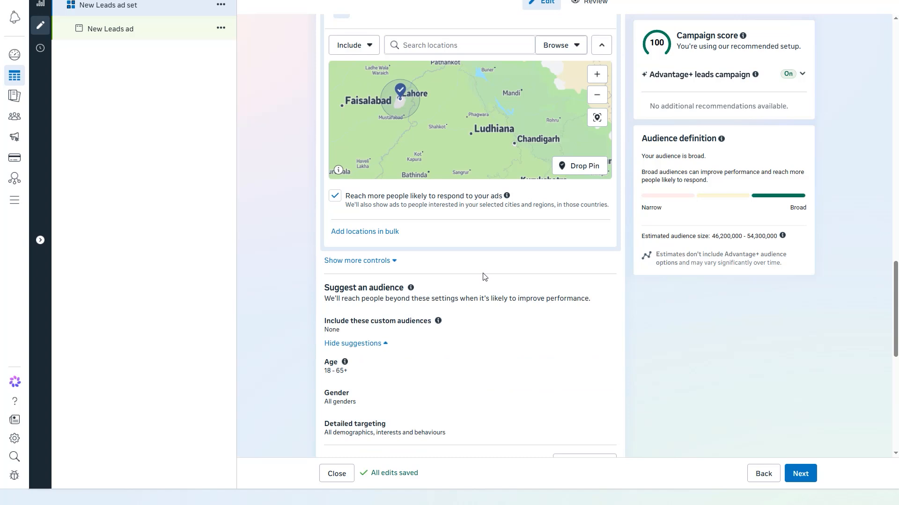
pyautogui.scroll(7, 525, 398)
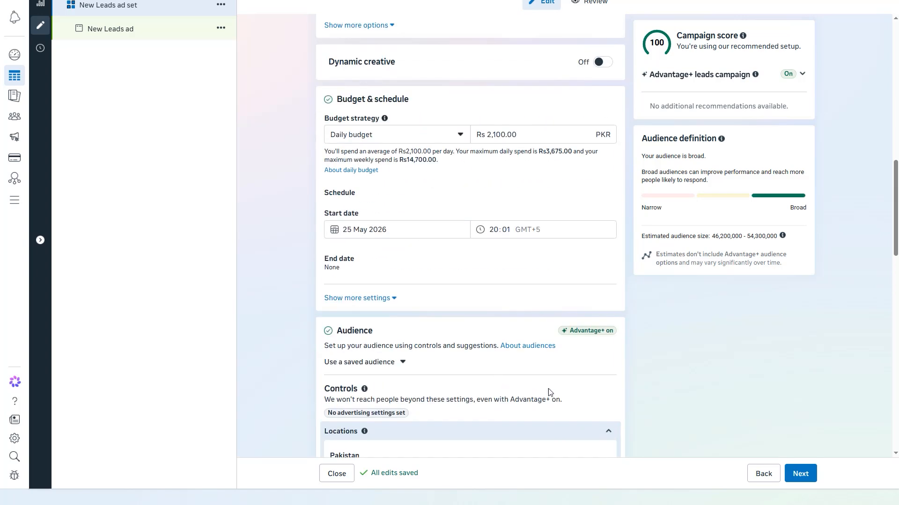
pyautogui.scroll(-3, 538, 344)
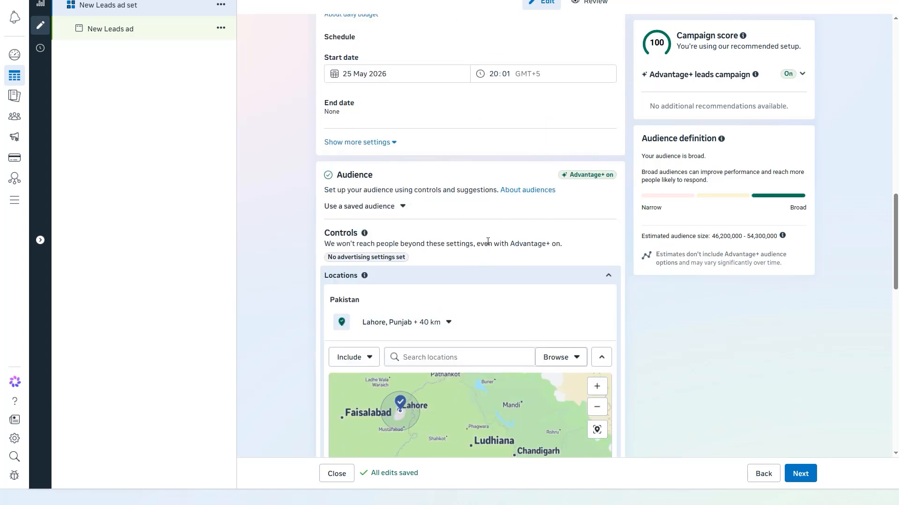
pyautogui.scroll(-5, 490, 239)
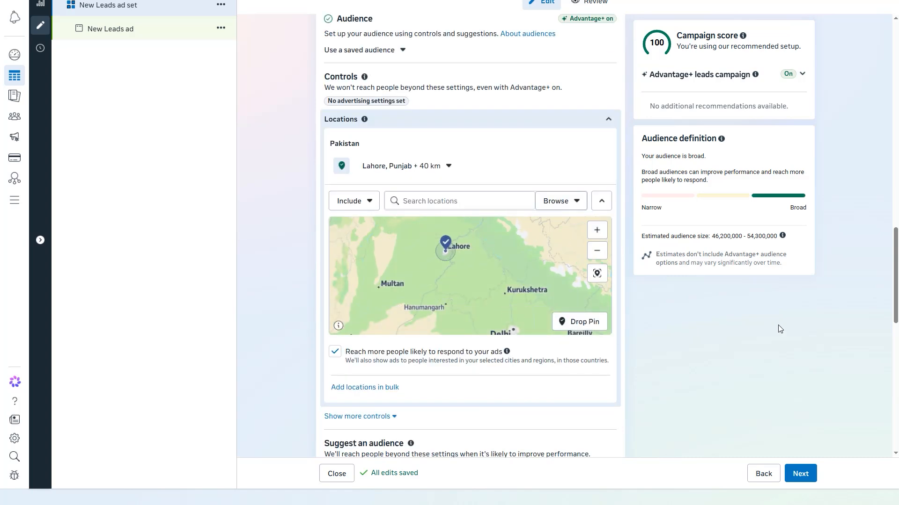
pyautogui.scroll(-10, 780, 329)
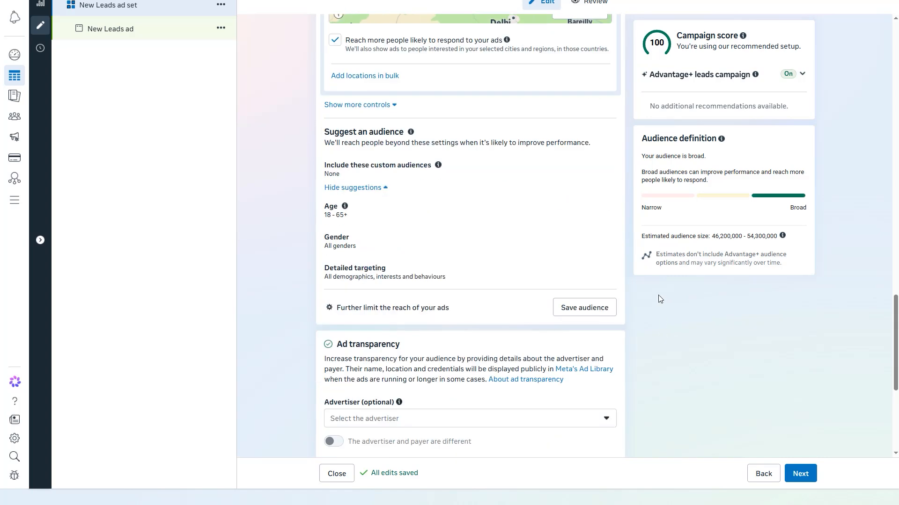
pyautogui.scroll(11, 650, 337)
pyautogui.scroll(10, 650, 337)
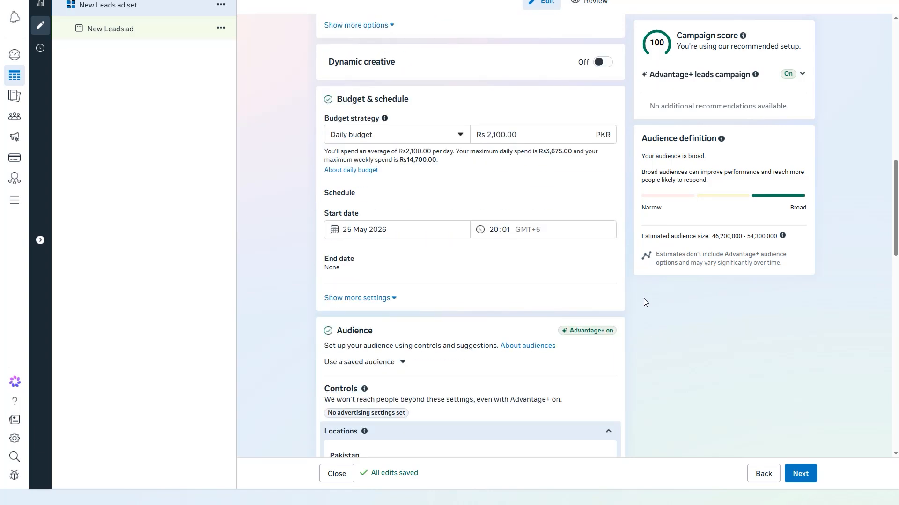
# Examine the audience's suggested age and gender options and the ad set's transparency and placement settings
pyautogui.scroll(-12, 645, 302)
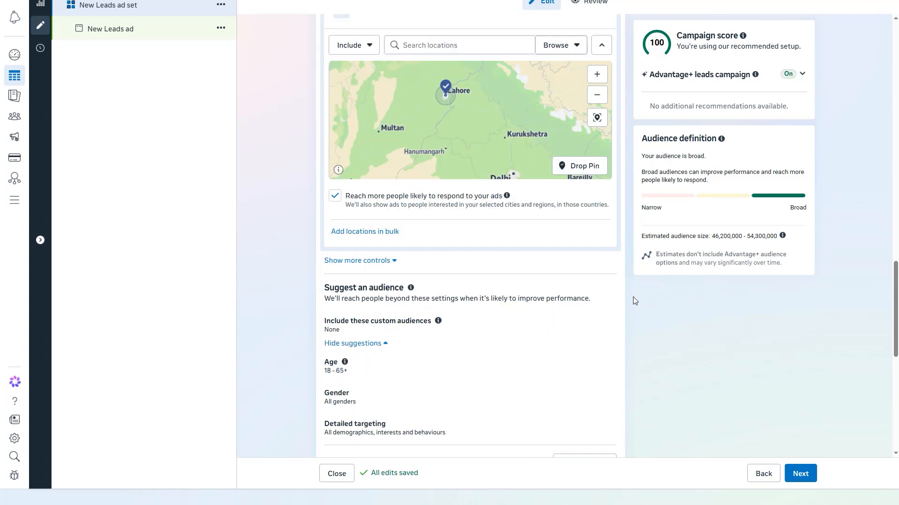
pyautogui.scroll(-3, 633, 297)
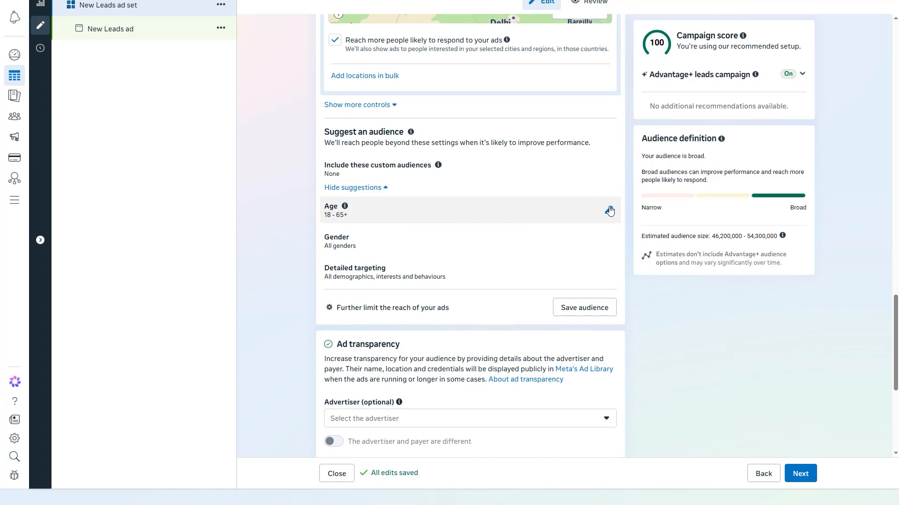
pyautogui.scroll(-5, 608, 207)
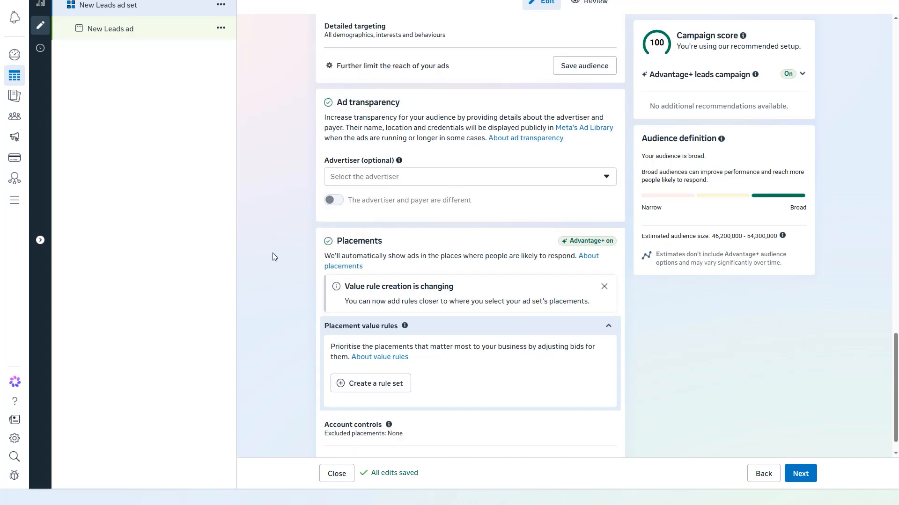
pyautogui.scroll(6, 273, 253)
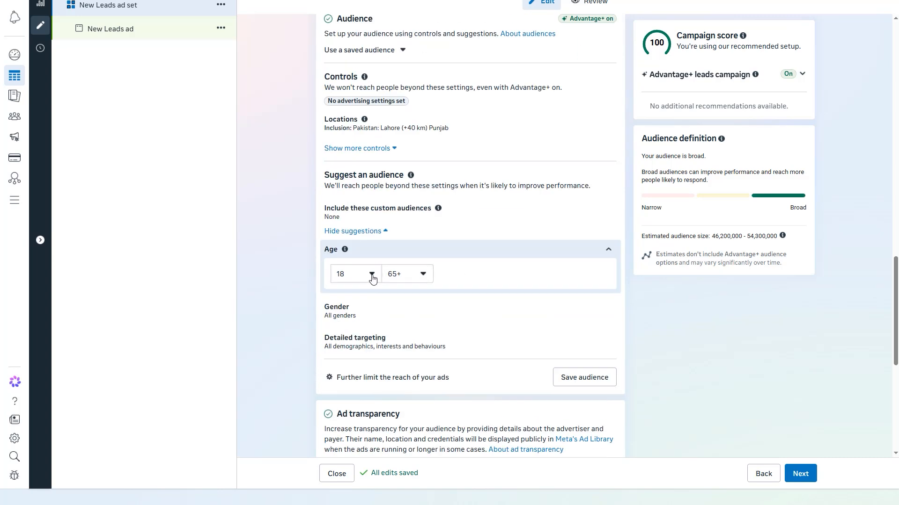
pyautogui.click(385, 307)
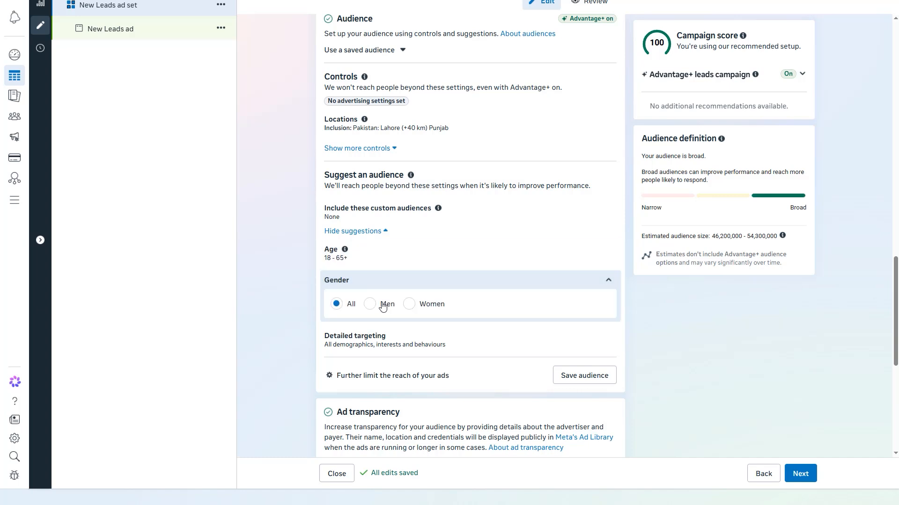
pyautogui.click(364, 280)
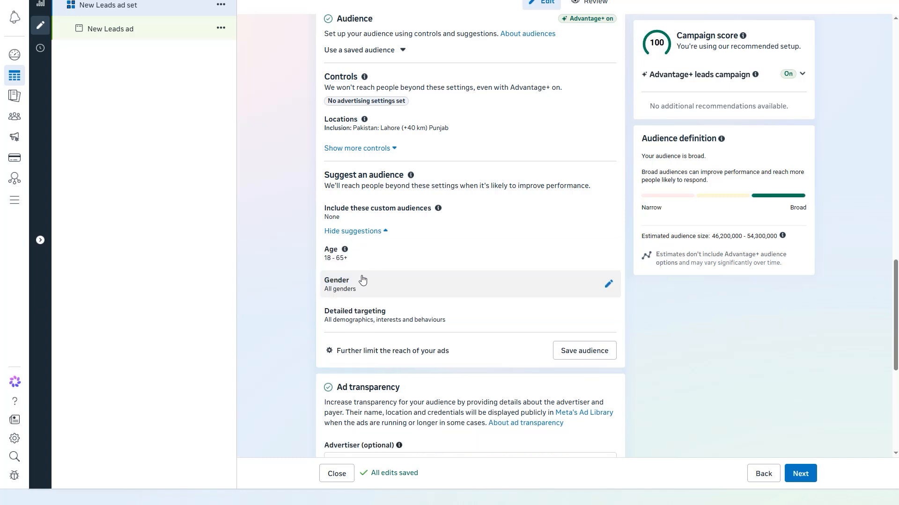
# Search detailed targeting for real estate and add the employer Real estate and the job title Realtor, Real Estate Consultant
pyautogui.click(373, 312)
pyautogui.scroll(-3, 515, 335)
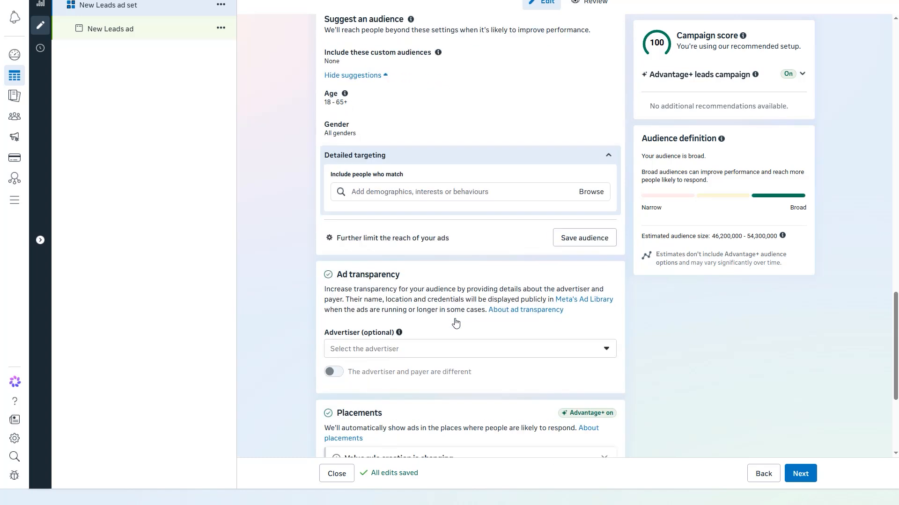
pyautogui.click(424, 190)
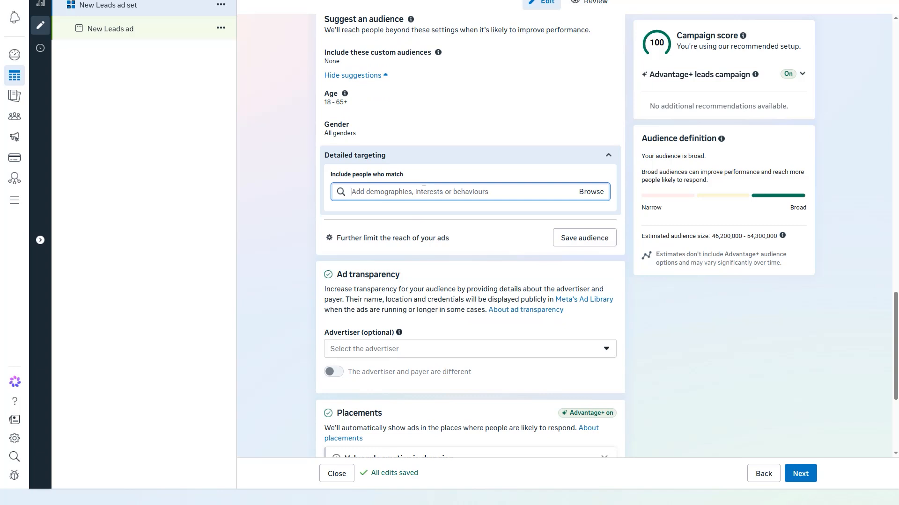
pyautogui.write('real estate')
pyautogui.click(413, 232)
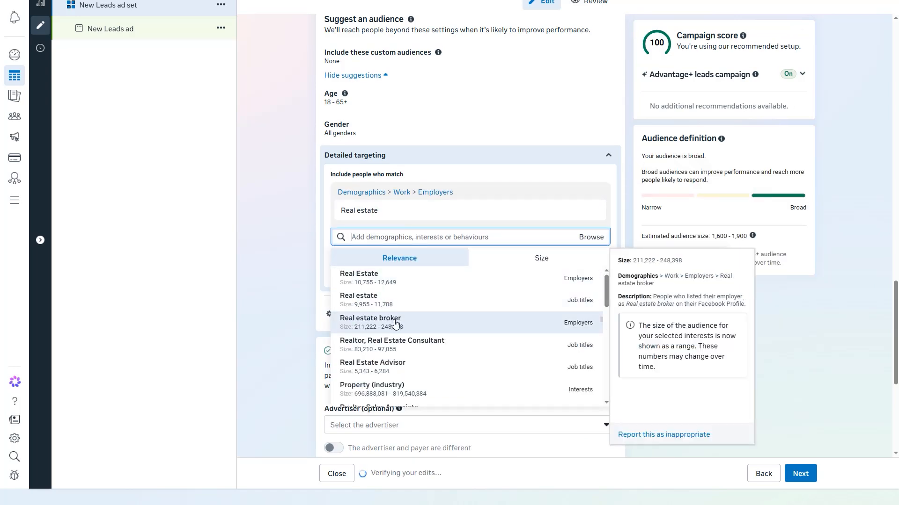
pyautogui.click(420, 347)
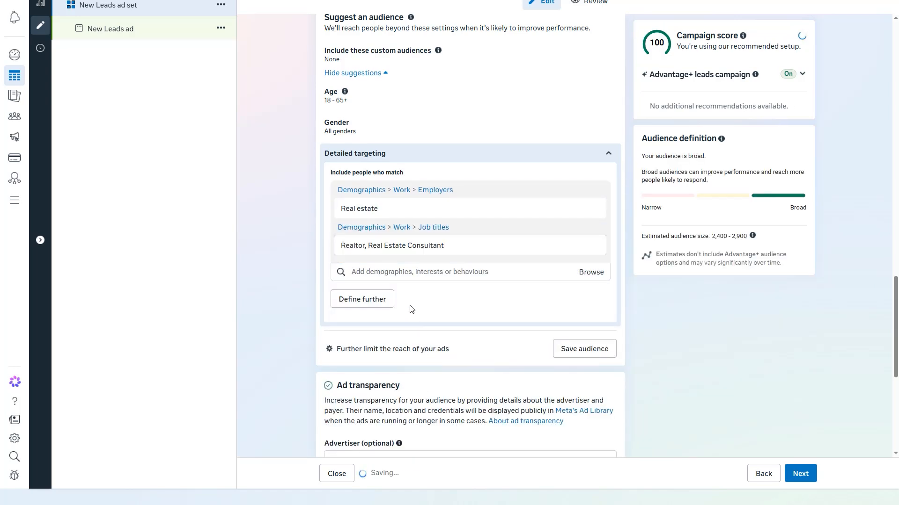
# Add the employer Real estate broker and the interest Property (industry) to the detailed targeting
pyautogui.click(412, 275)
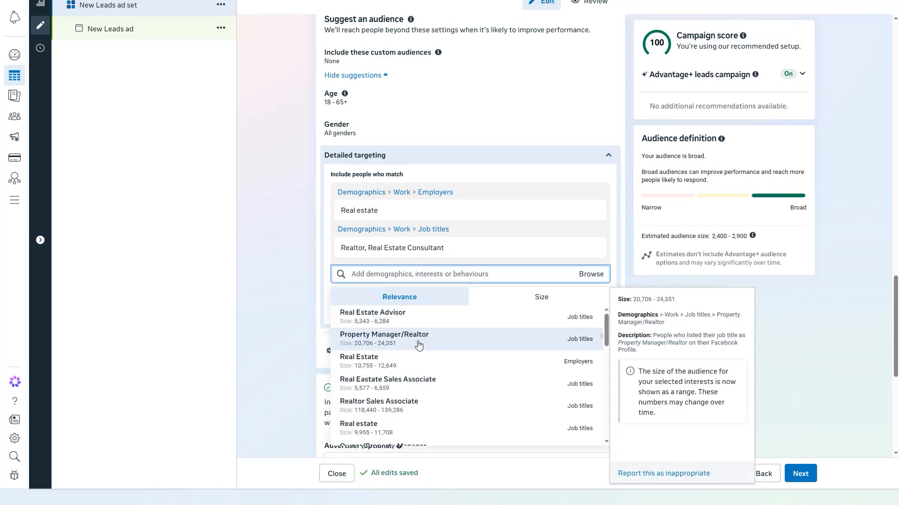
pyautogui.scroll(-3, 419, 346)
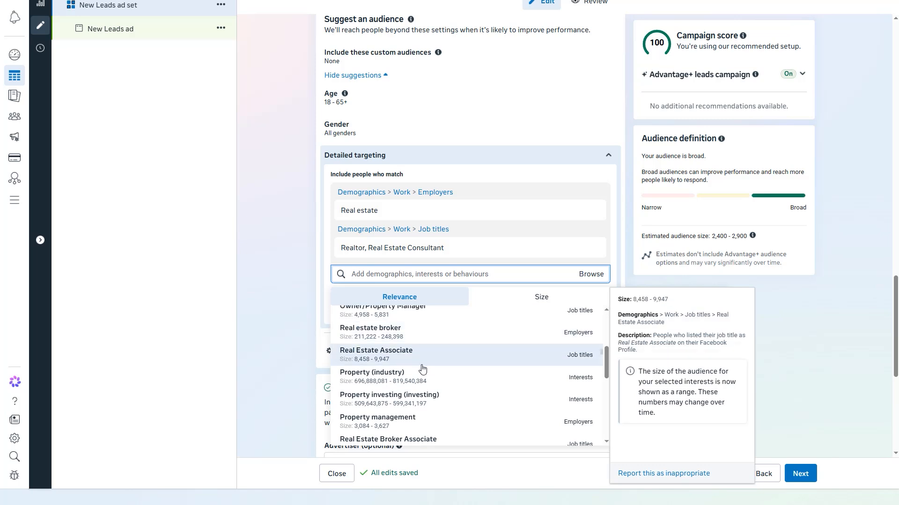
pyautogui.click(413, 335)
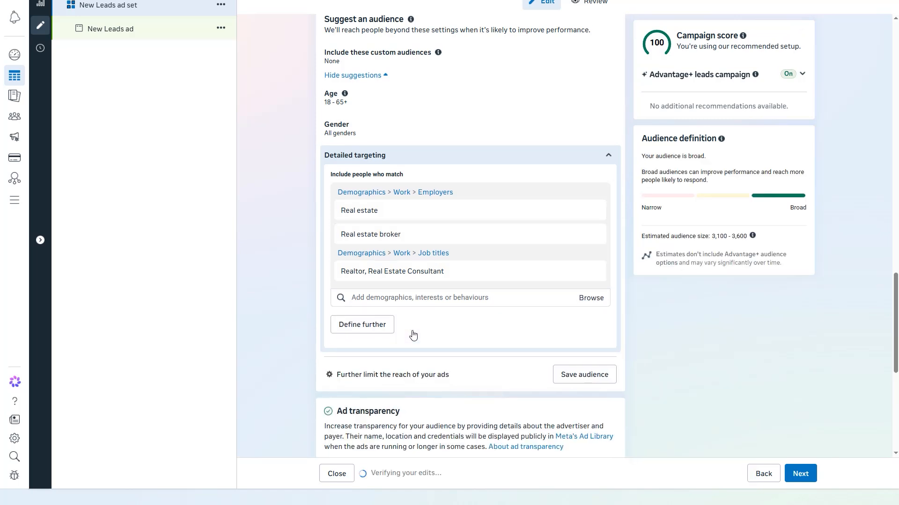
pyautogui.click(396, 296)
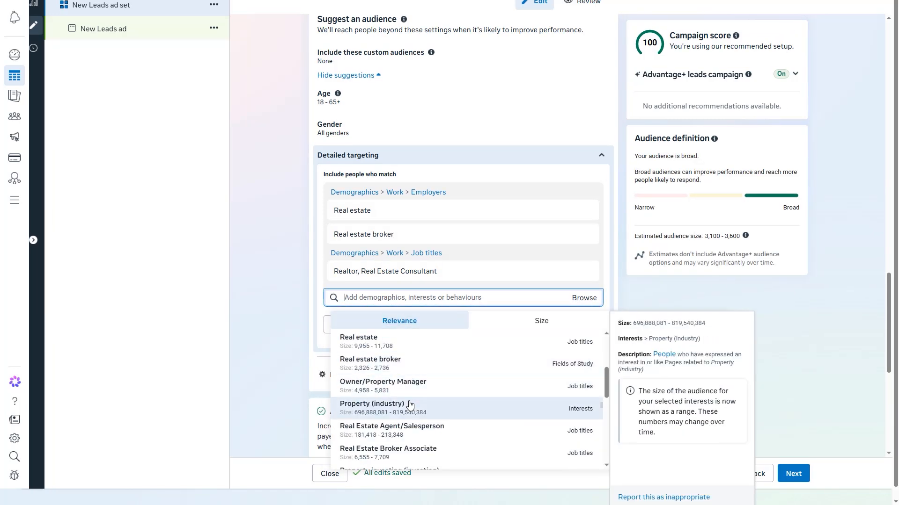
pyautogui.click(410, 405)
# Review the ad set's placements, the ad's identity and setup sections, and the ad set's audience and schedule
pyautogui.scroll(-3, 419, 364)
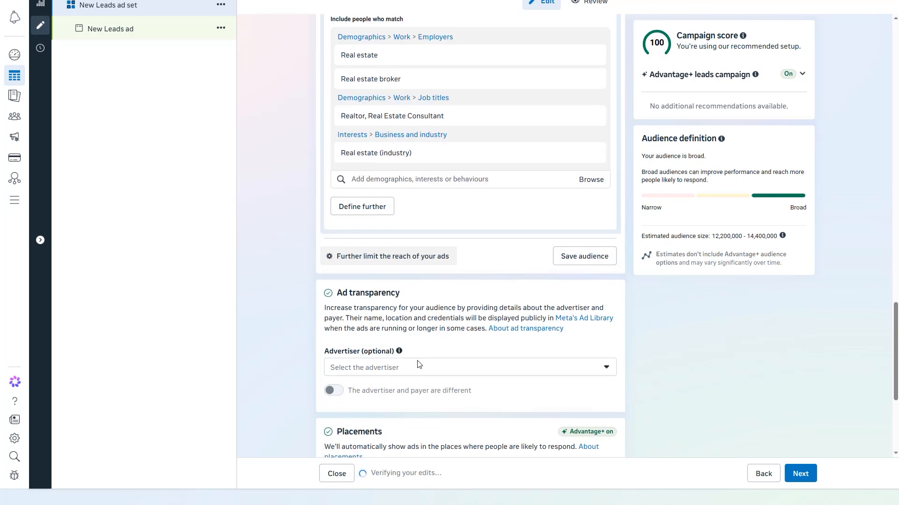
pyautogui.scroll(-5, 417, 364)
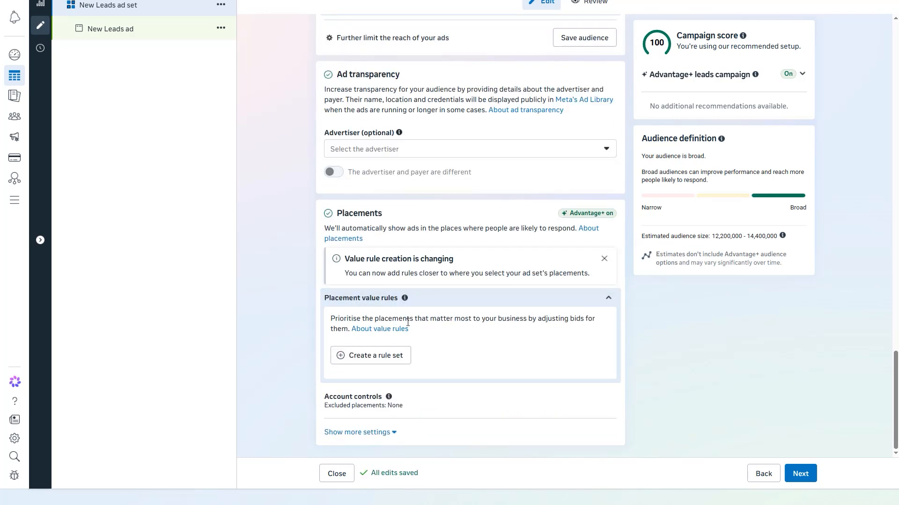
pyautogui.scroll(7, 408, 322)
pyautogui.scroll(3, 397, 443)
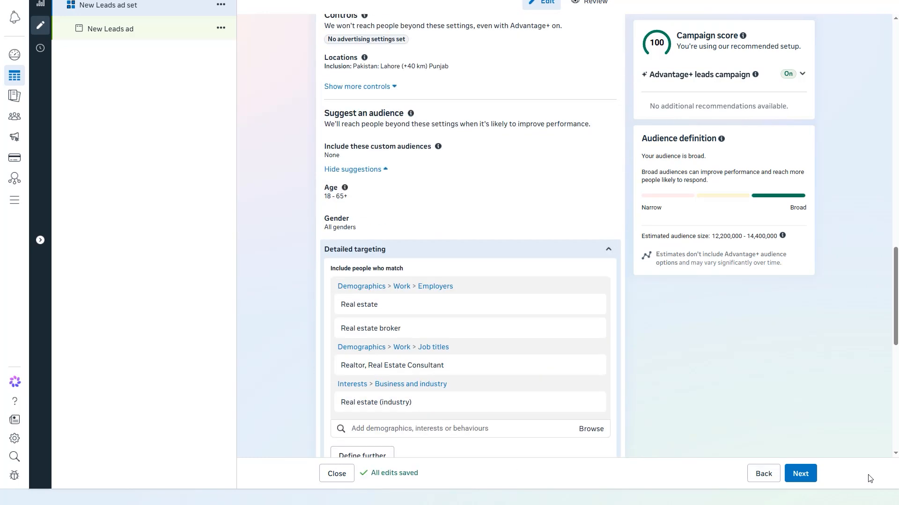
pyautogui.click(799, 474)
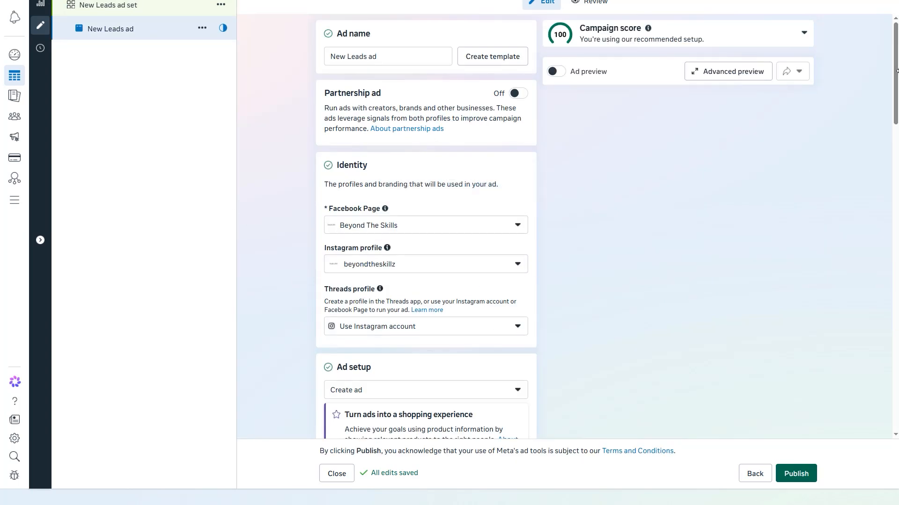
pyautogui.moveTo(896, 74); pyautogui.dragTo(895, 74)
pyautogui.click(140, 7)
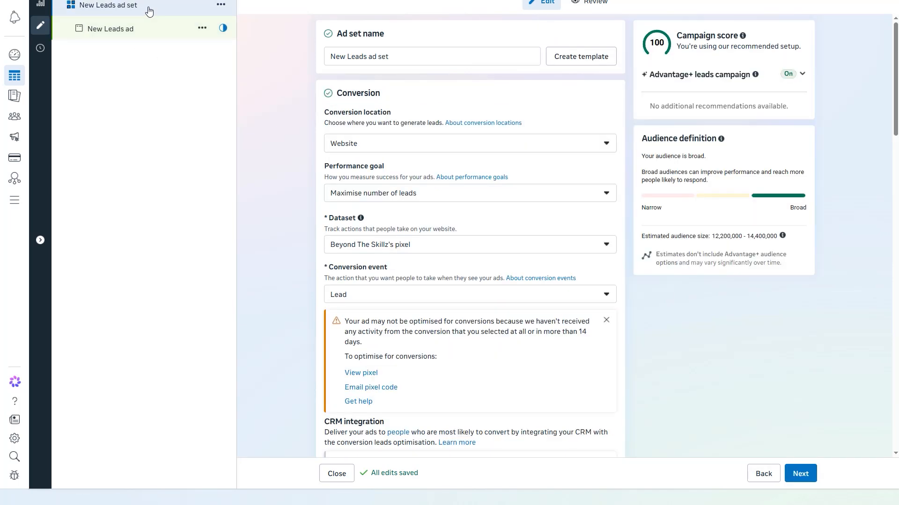
pyautogui.scroll(-20, 309, 168)
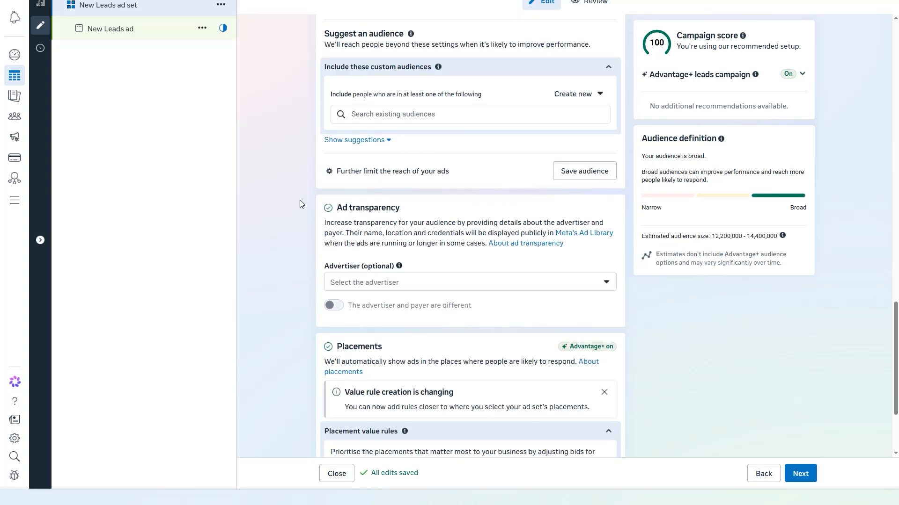
pyautogui.scroll(-3, 302, 200)
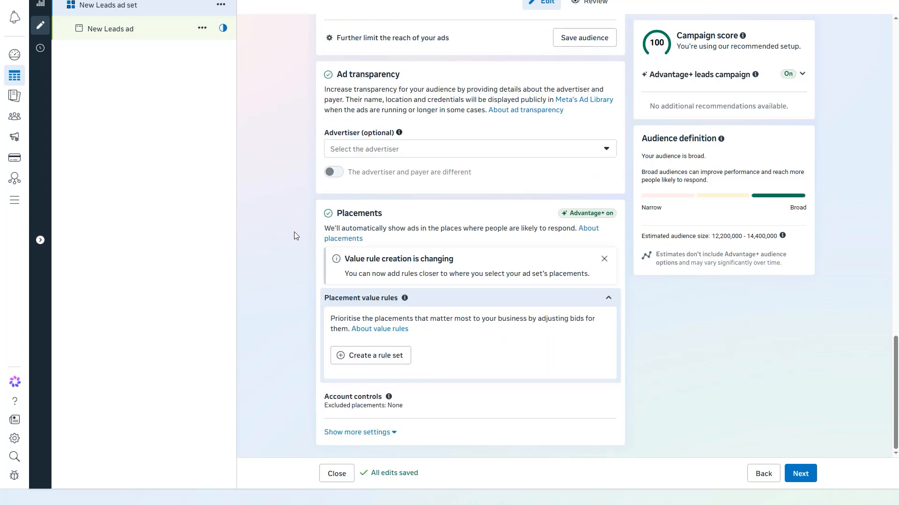
pyautogui.scroll(7, 349, 276)
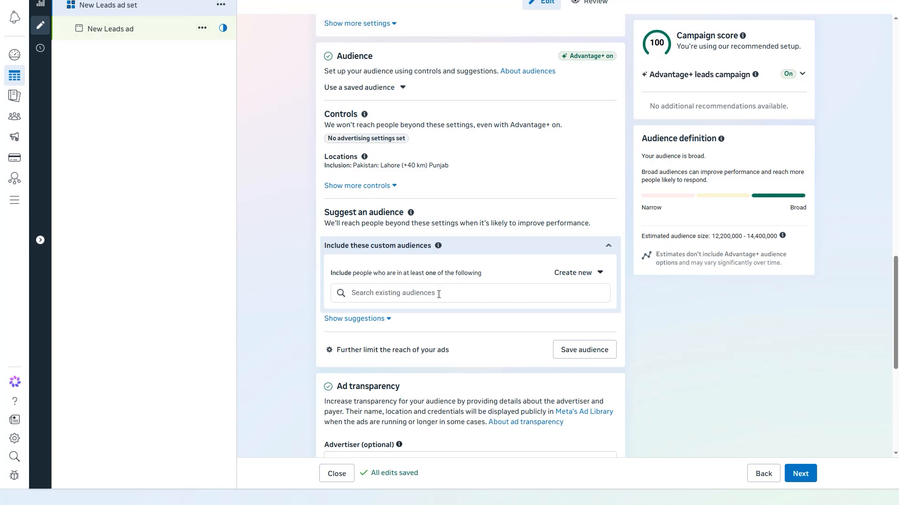
pyautogui.scroll(3, 440, 290)
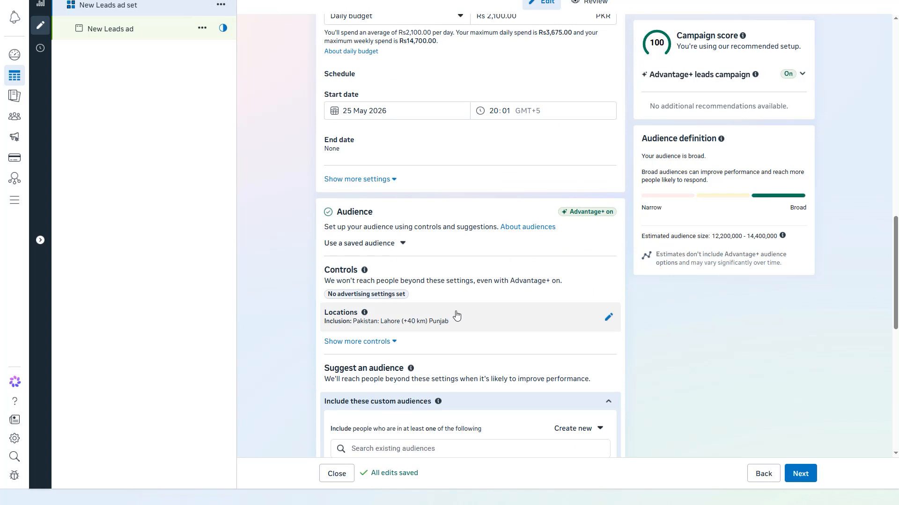
# Check the audience location and set the suggested minimum age to 25
pyautogui.click(391, 318)
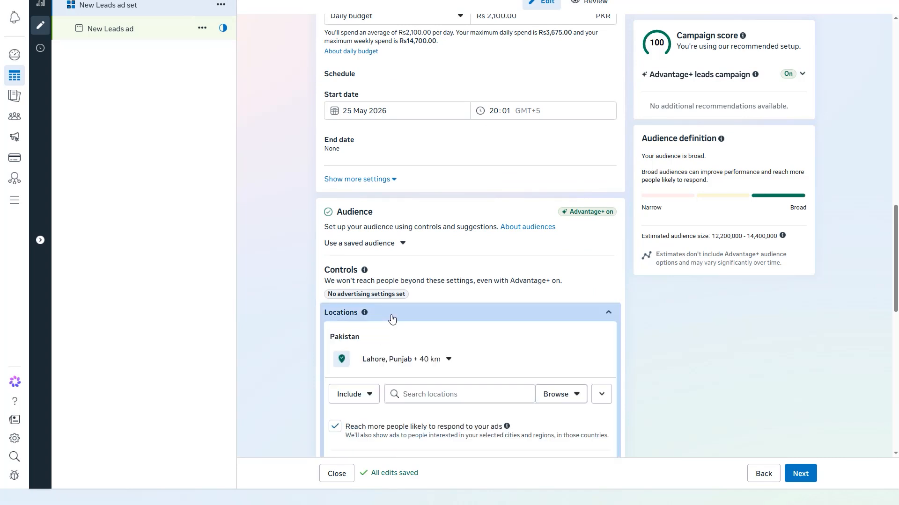
pyautogui.scroll(-5, 420, 319)
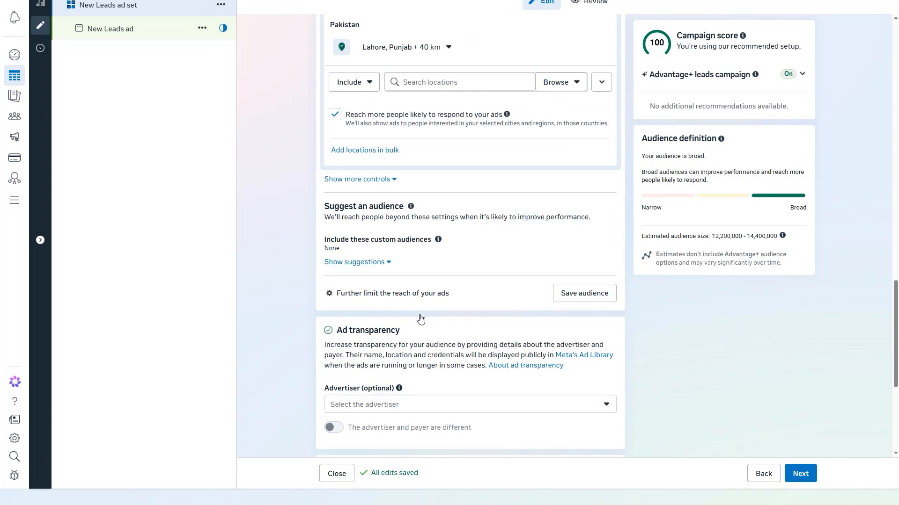
pyautogui.click(359, 262)
pyautogui.click(417, 291)
pyautogui.click(369, 155)
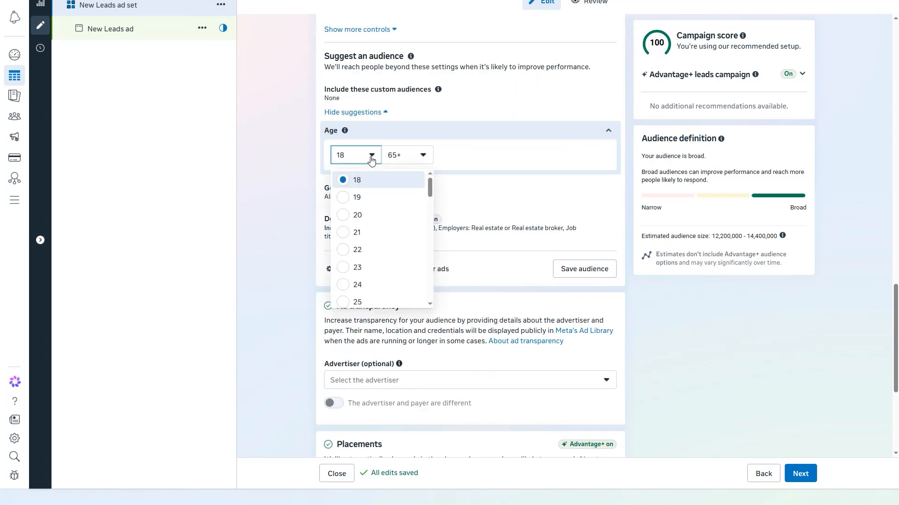
pyautogui.click(365, 300)
# Remove all real estate employers, job titles and interests from the detailed targeting and collapse it
pyautogui.click(422, 245)
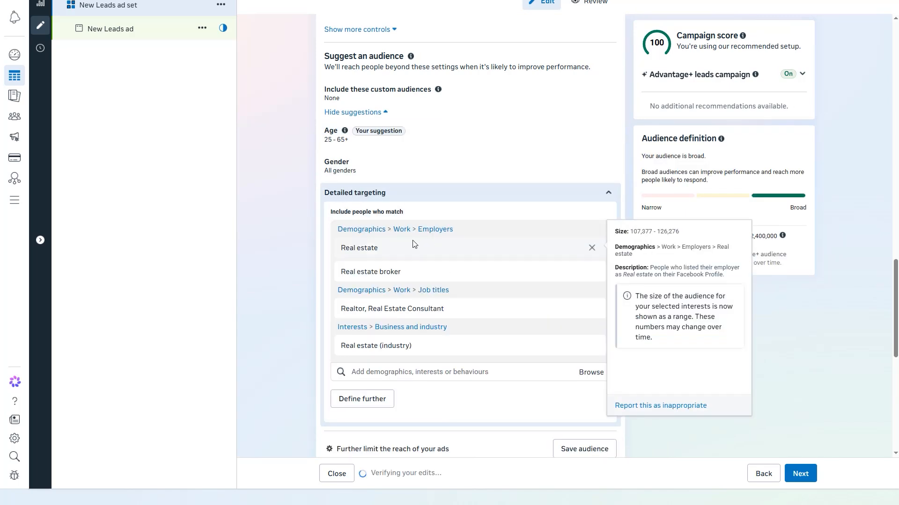
pyautogui.click(593, 230)
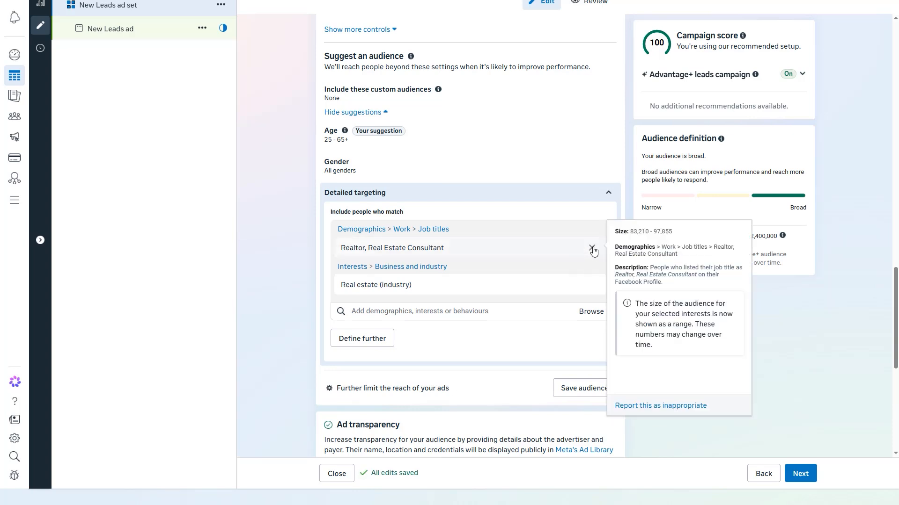
pyautogui.click(596, 248)
pyautogui.click(598, 247)
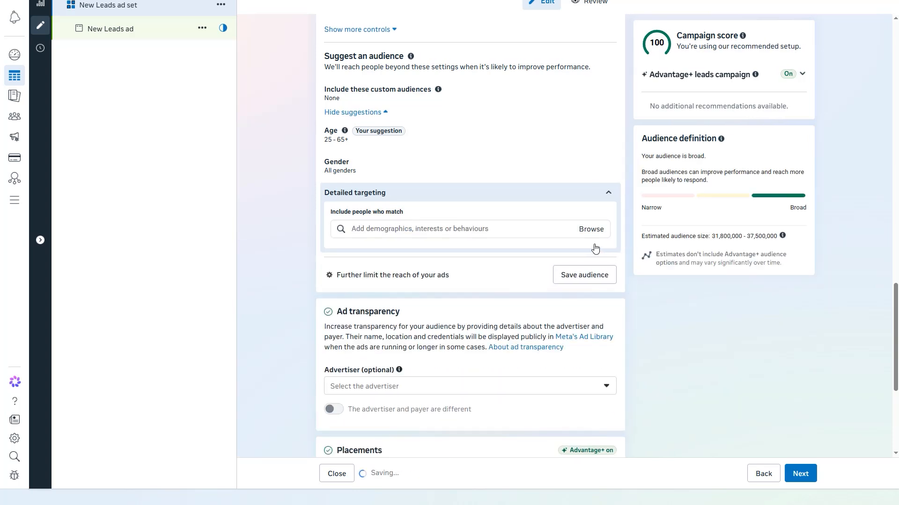
pyautogui.click(608, 191)
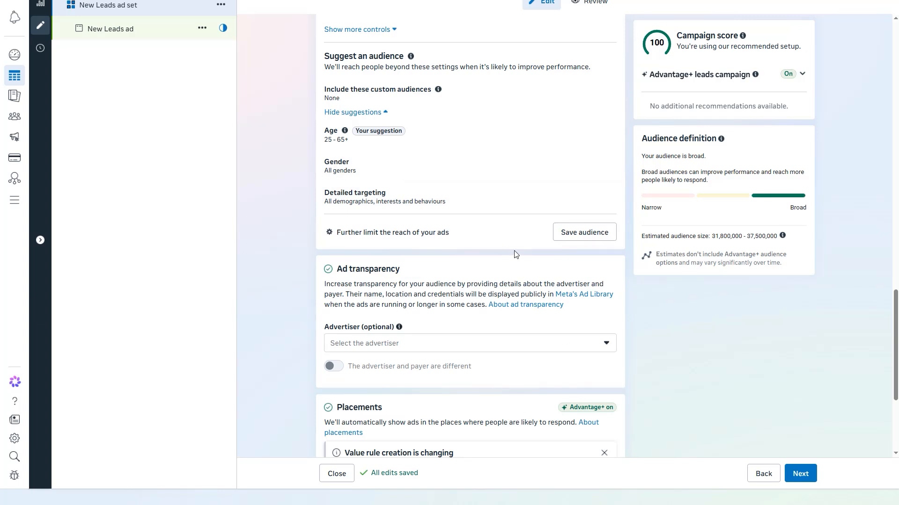
# Review the ad set's budget, audience and placements, proceed to the ad and set its ad setup to Use existing post
pyautogui.scroll(-4, 514, 254)
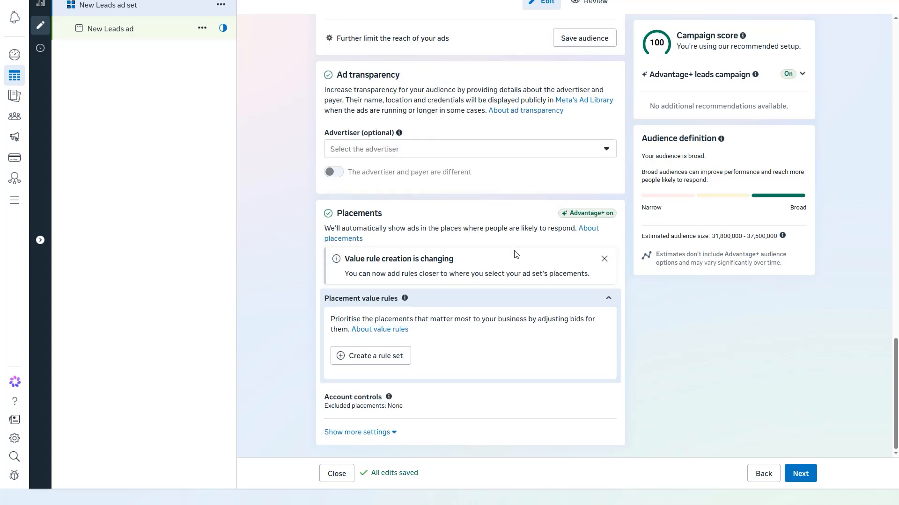
pyautogui.scroll(6, 514, 255)
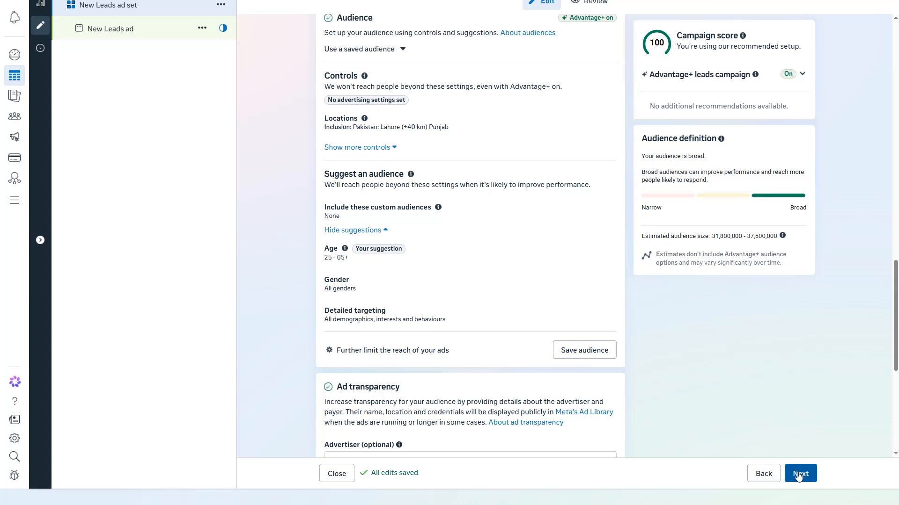
pyautogui.scroll(6, 466, 321)
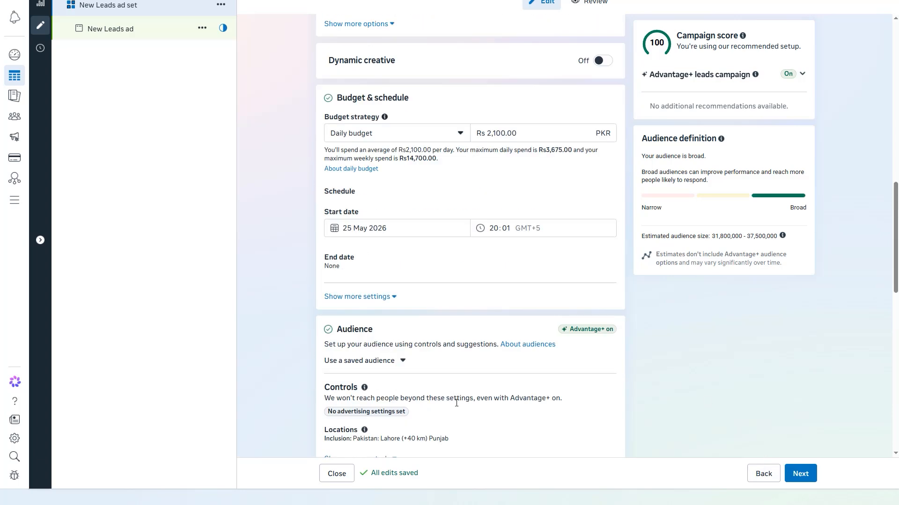
pyautogui.scroll(-13, 644, 381)
pyautogui.click(799, 473)
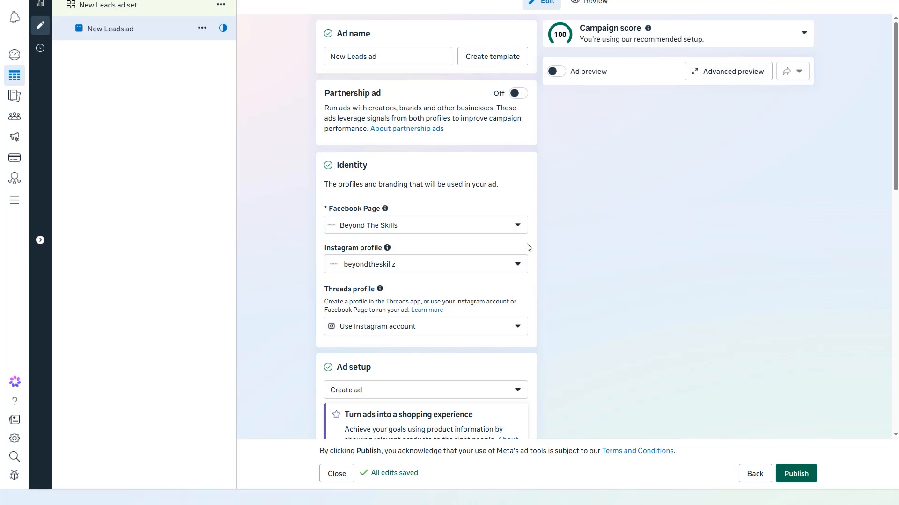
pyautogui.click(403, 387)
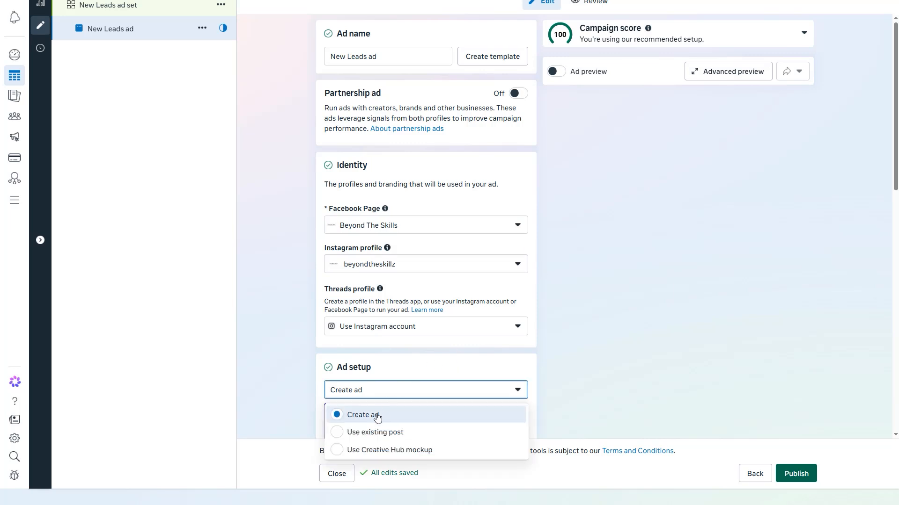
pyautogui.click(375, 431)
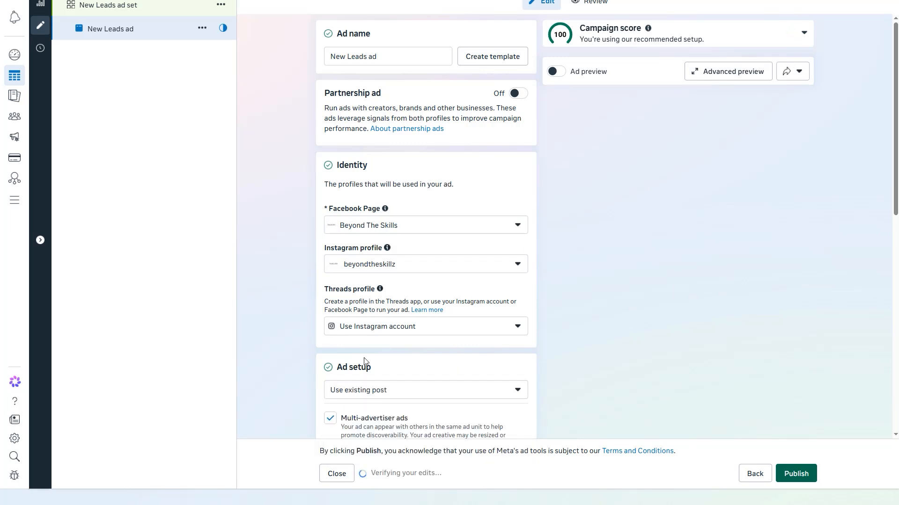
# Select the Facebook post about Technical Writing dated 5 Aug 2023 with text as the ad creative
pyautogui.scroll(-3, 558, 287)
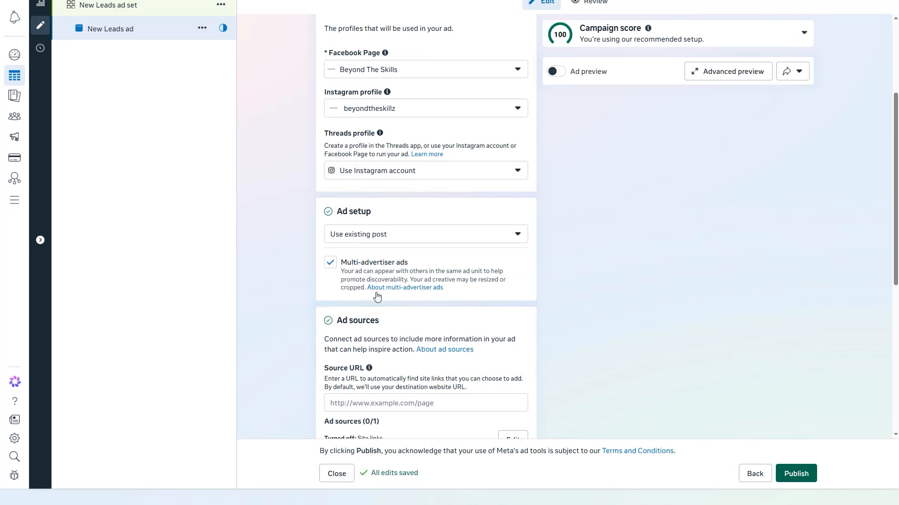
pyautogui.scroll(-3, 505, 329)
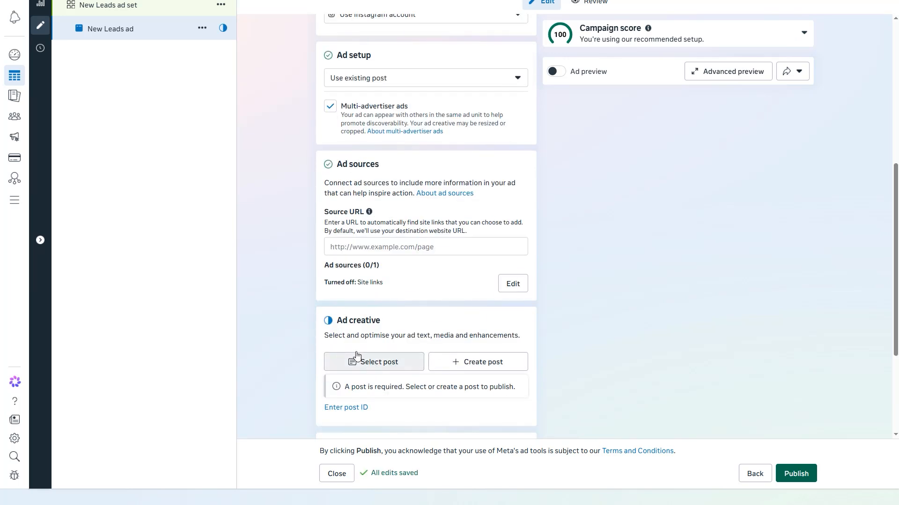
pyautogui.click(378, 369)
pyautogui.click(276, 214)
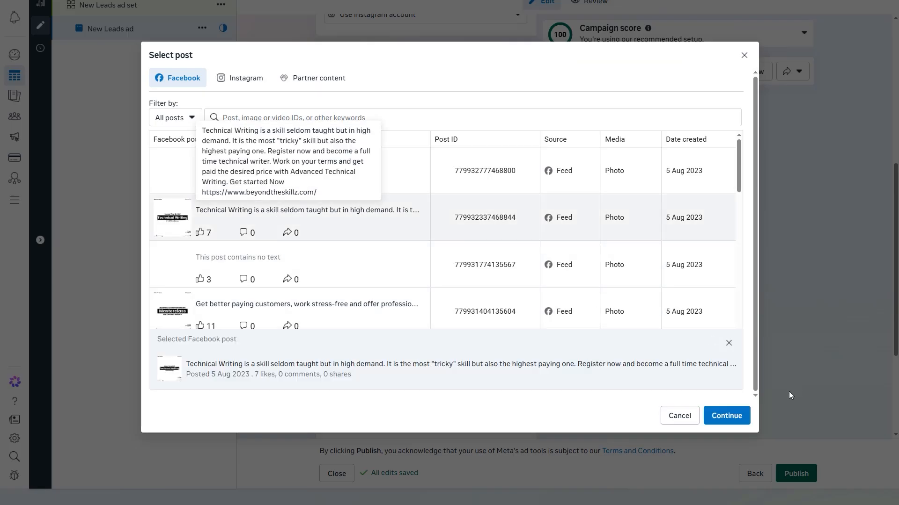
pyautogui.click(730, 415)
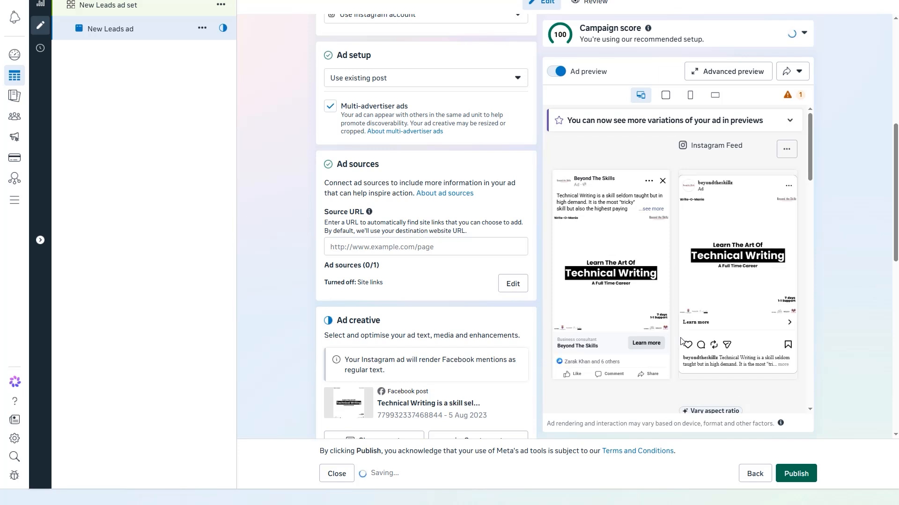